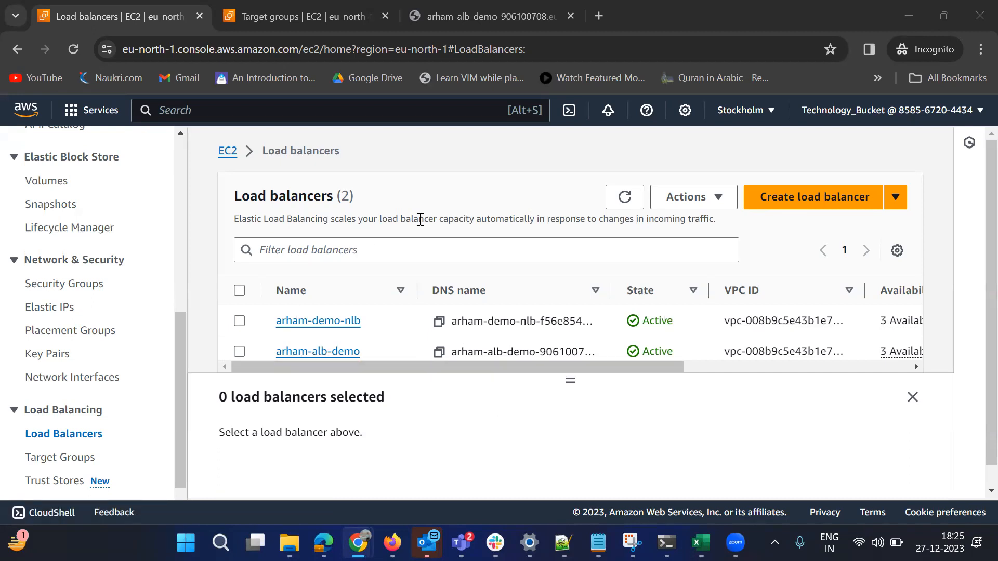
Check the load balancer's web page, and start adding a new listener to the arham-alb-demo load balancer
{"action": "left_click", "coordinate": [480, 19]}
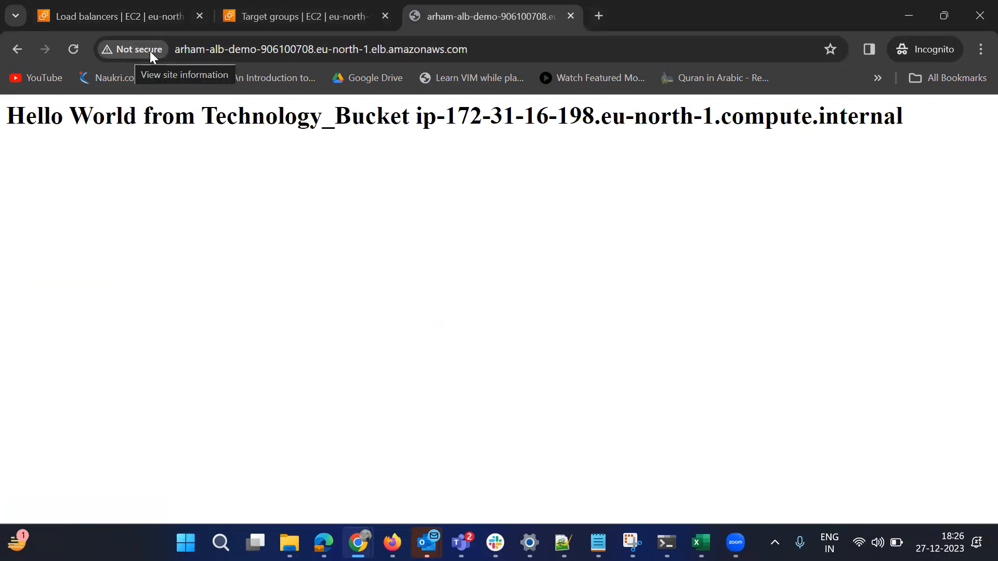
{"action": "left_click", "coordinate": [96, 23]}
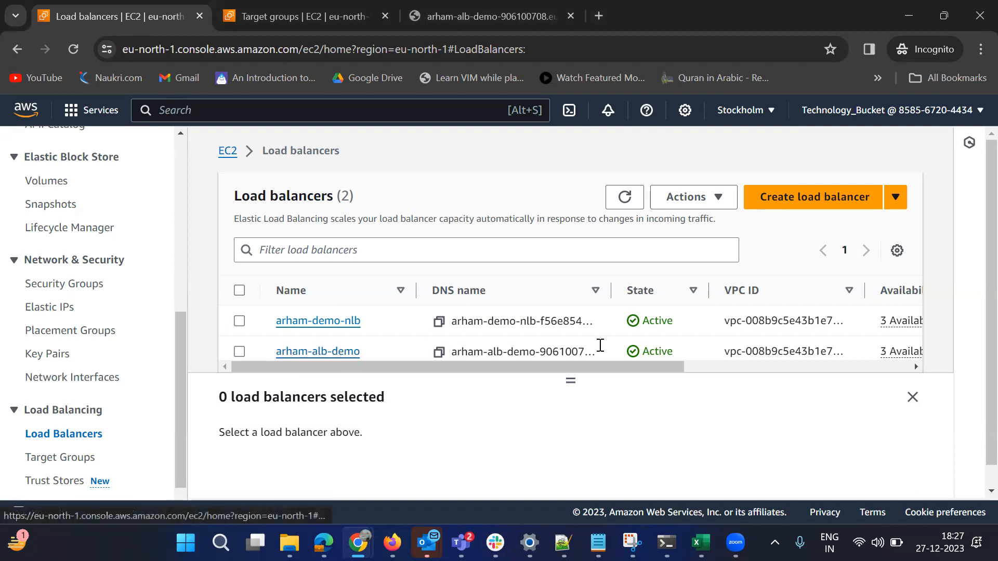
{"action": "left_click", "coordinate": [318, 354]}
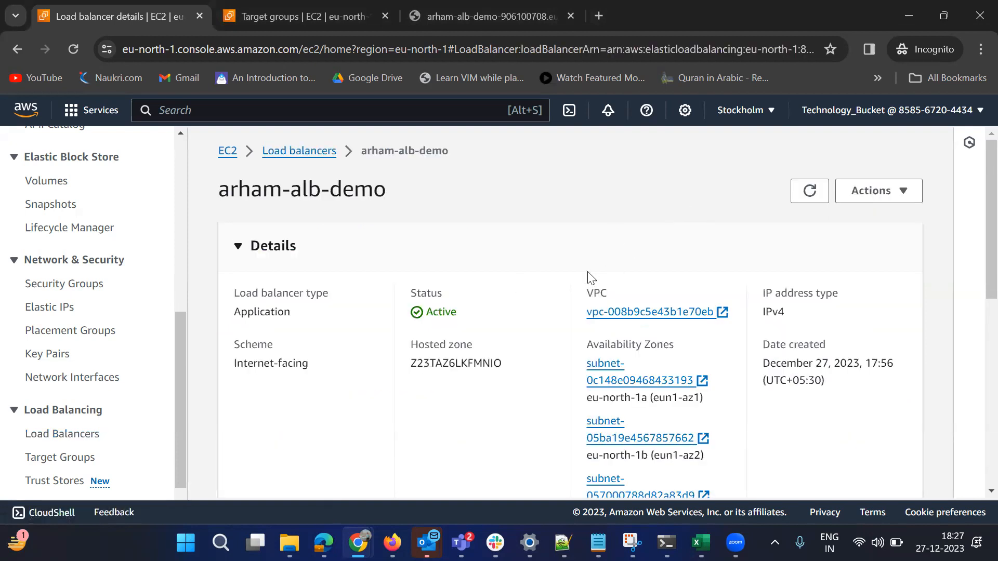
{"action": "scroll", "coordinate": [592, 284], "scroll_direction": "down", "scroll_amount": 5}
{"action": "scroll", "coordinate": [581, 286], "scroll_direction": "down", "scroll_amount": 1}
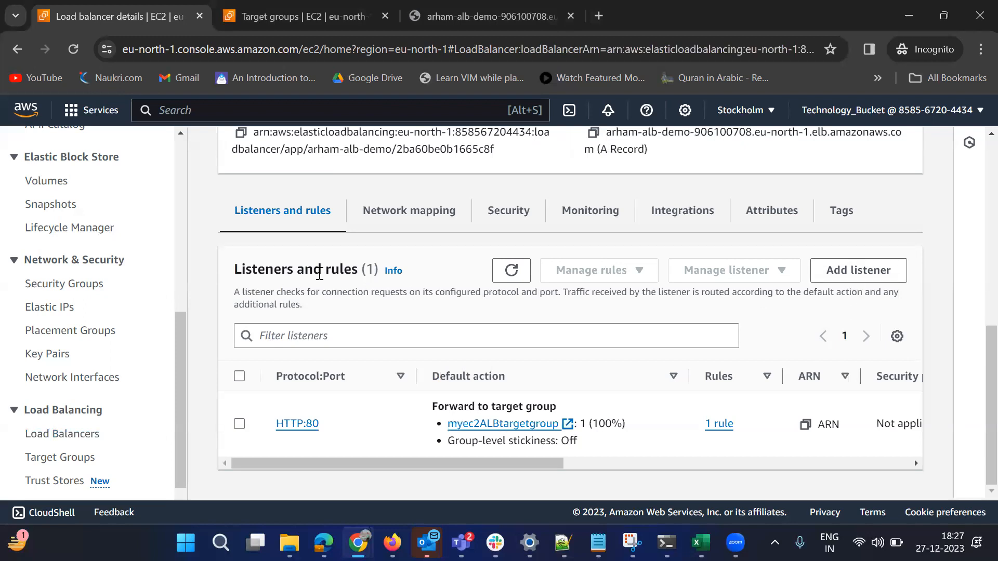
{"action": "left_click", "coordinate": [858, 275]}
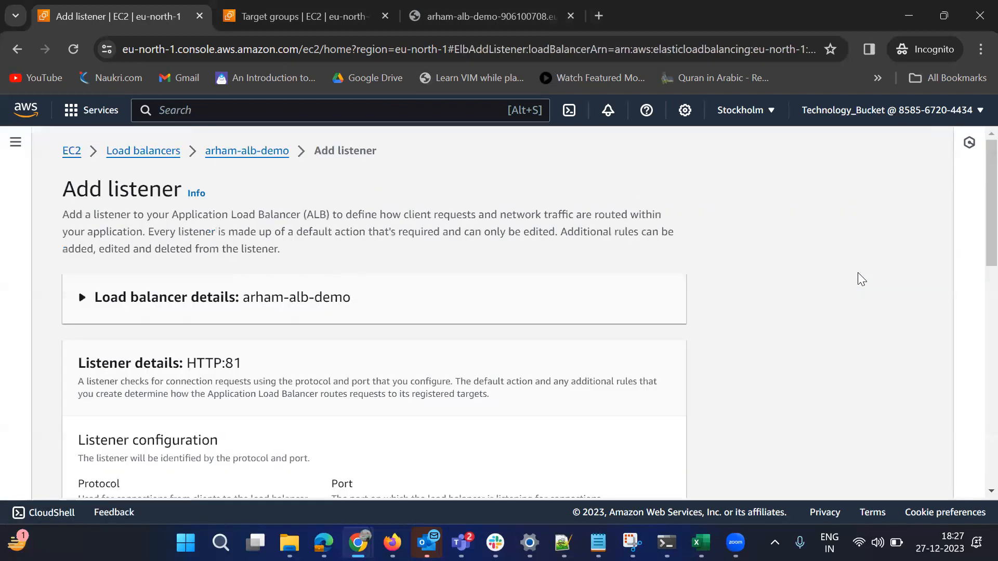
Set the new listener's protocol to HTTPS on port 443
{"action": "scroll", "coordinate": [533, 323], "scroll_direction": "down", "scroll_amount": 4}
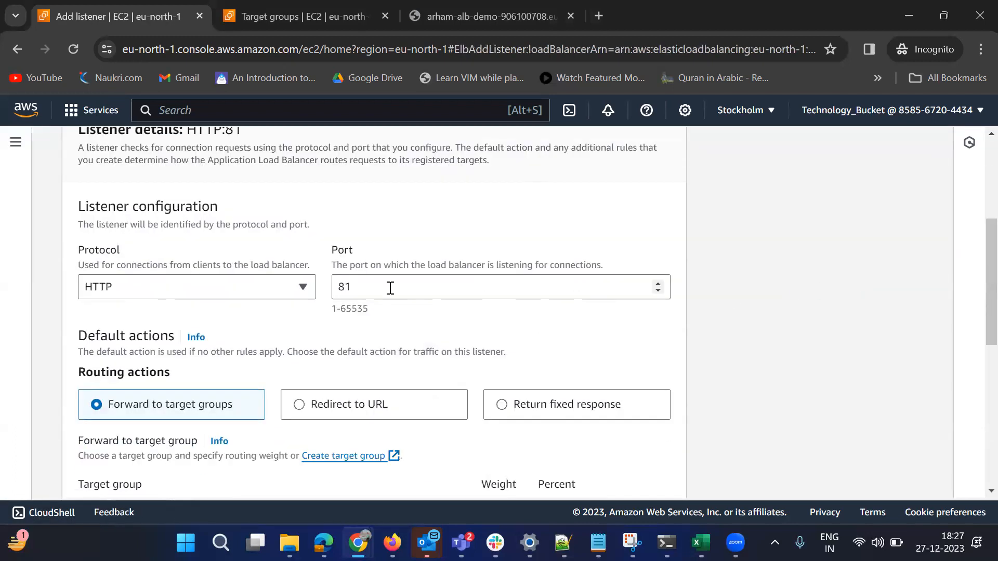
{"action": "scroll", "coordinate": [510, 284], "scroll_direction": "up", "scroll_amount": 1}
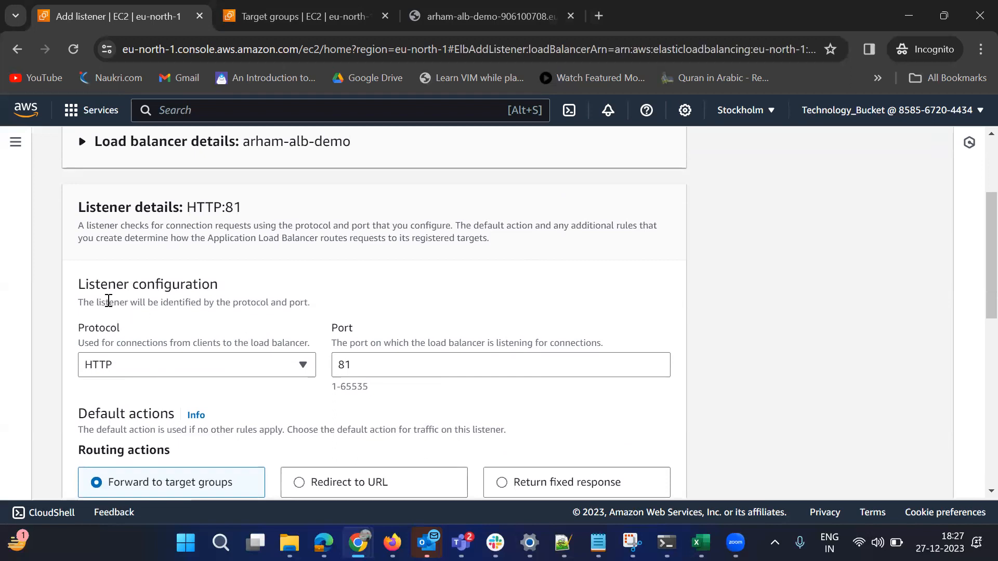
{"action": "scroll", "coordinate": [299, 306], "scroll_direction": "down", "scroll_amount": 1}
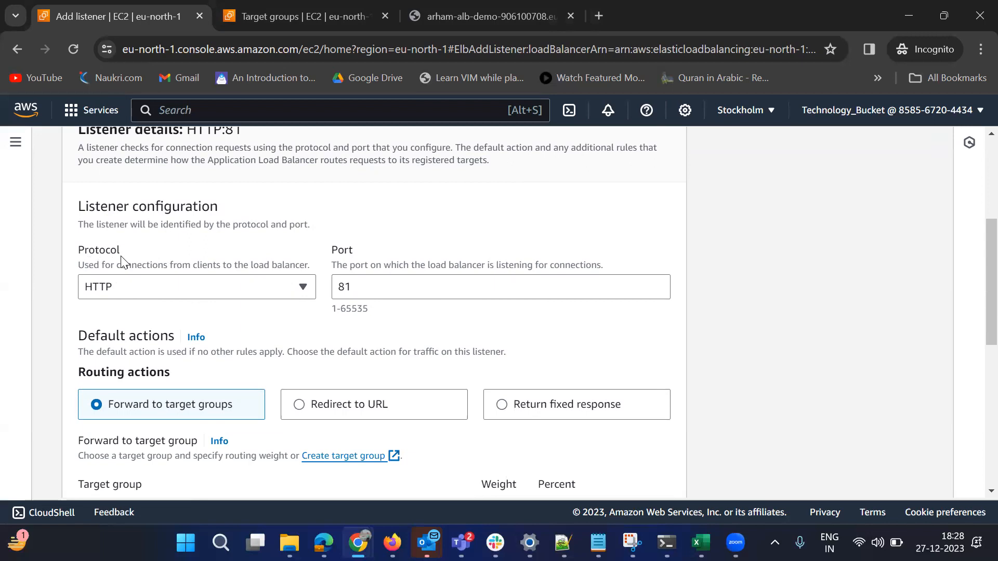
{"action": "left_click", "coordinate": [173, 297]}
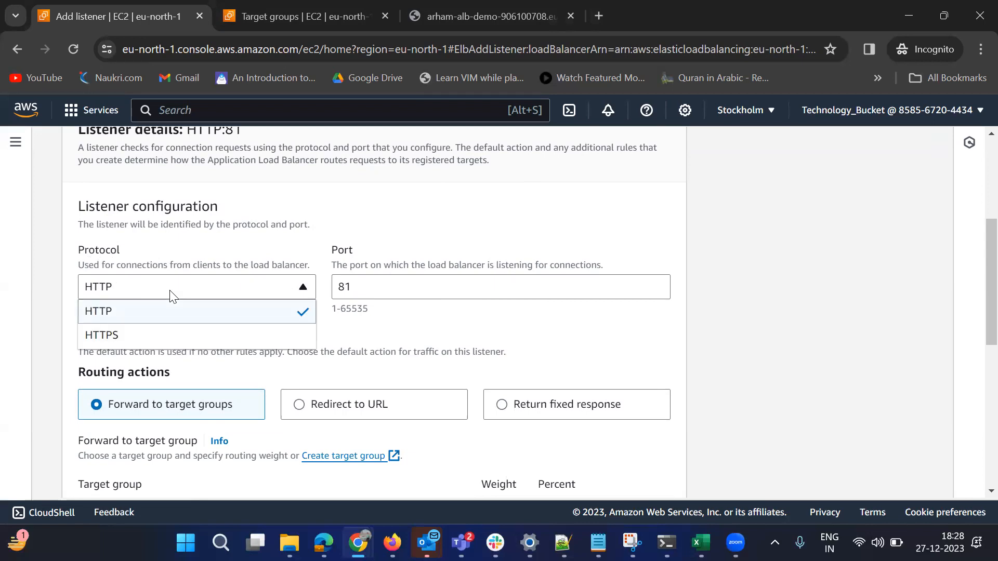
{"action": "left_click", "coordinate": [201, 328]}
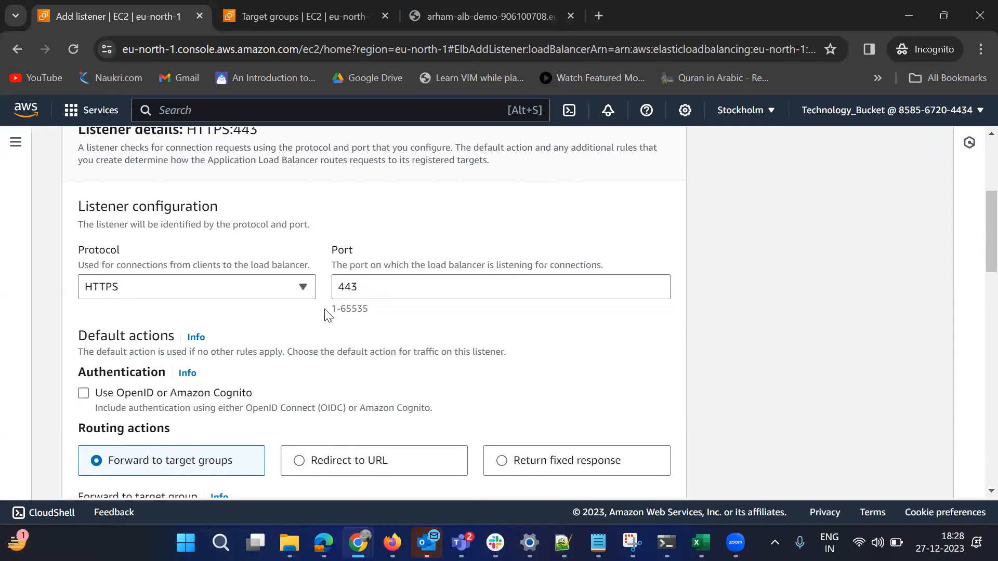
{"action": "left_click_drag", "start_coordinate": [94, 265], "coordinate": [207, 265]}
{"action": "left_click_drag", "start_coordinate": [337, 265], "coordinate": [608, 265]}
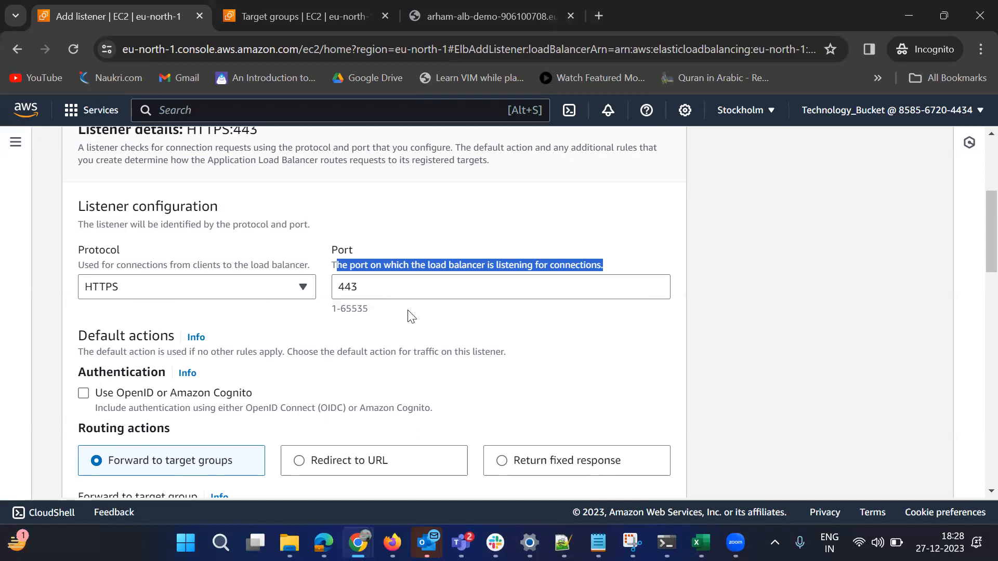
Review the listener's routing actions, security policy and default SSL/TLS server certificate settings
{"action": "scroll", "coordinate": [472, 337], "scroll_direction": "down", "scroll_amount": 3}
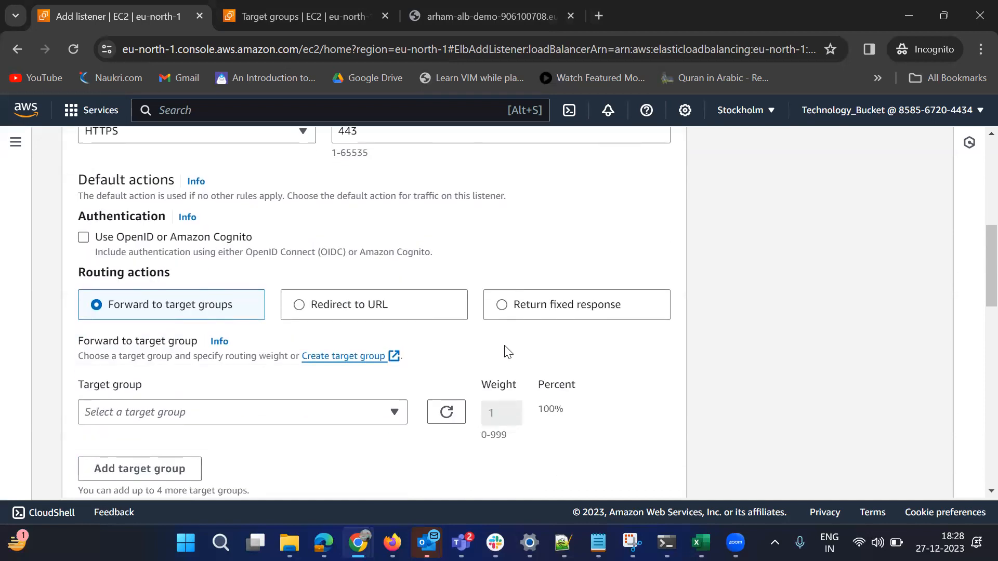
{"action": "scroll", "coordinate": [572, 339], "scroll_direction": "down", "scroll_amount": 3}
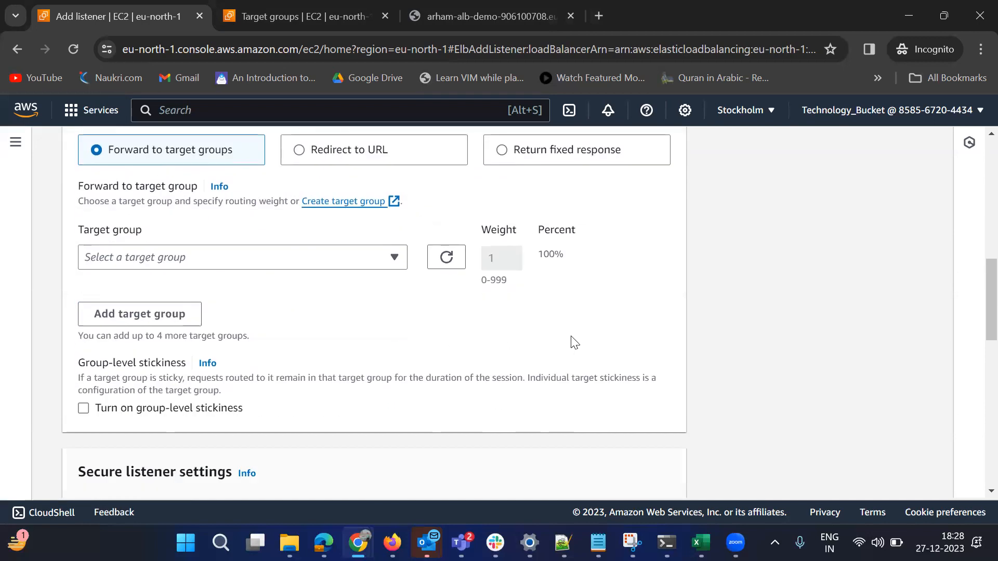
{"action": "scroll", "coordinate": [573, 341], "scroll_direction": "up", "scroll_amount": 3}
{"action": "scroll", "coordinate": [488, 370], "scroll_direction": "down", "scroll_amount": 5}
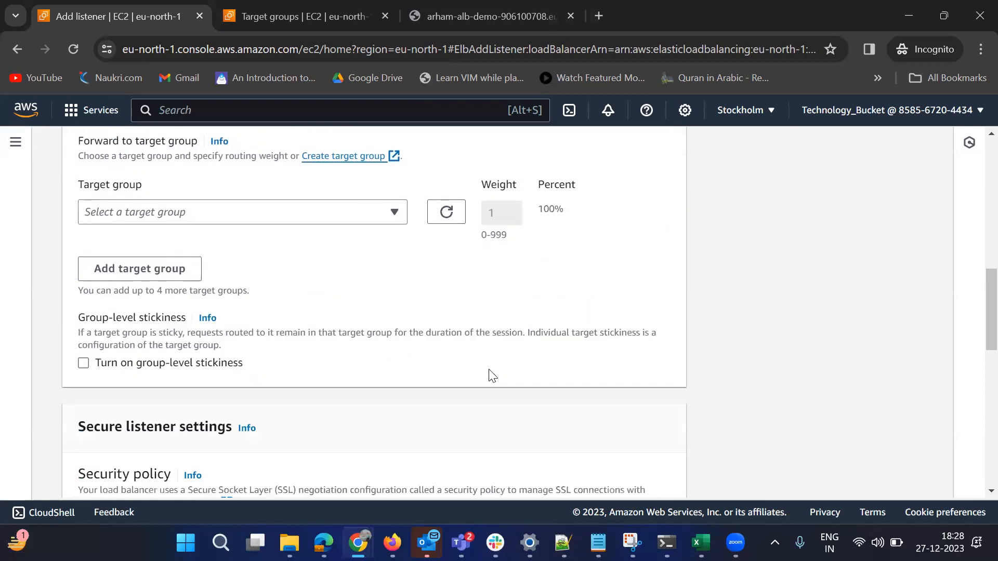
{"action": "scroll", "coordinate": [491, 374], "scroll_direction": "down", "scroll_amount": 3}
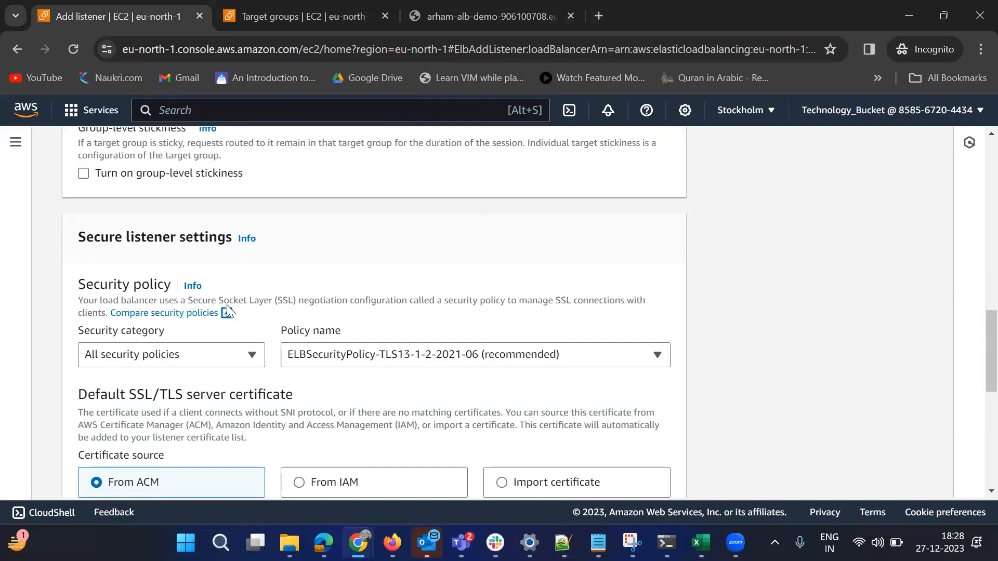
{"action": "left_click_drag", "start_coordinate": [188, 303], "coordinate": [300, 301]}
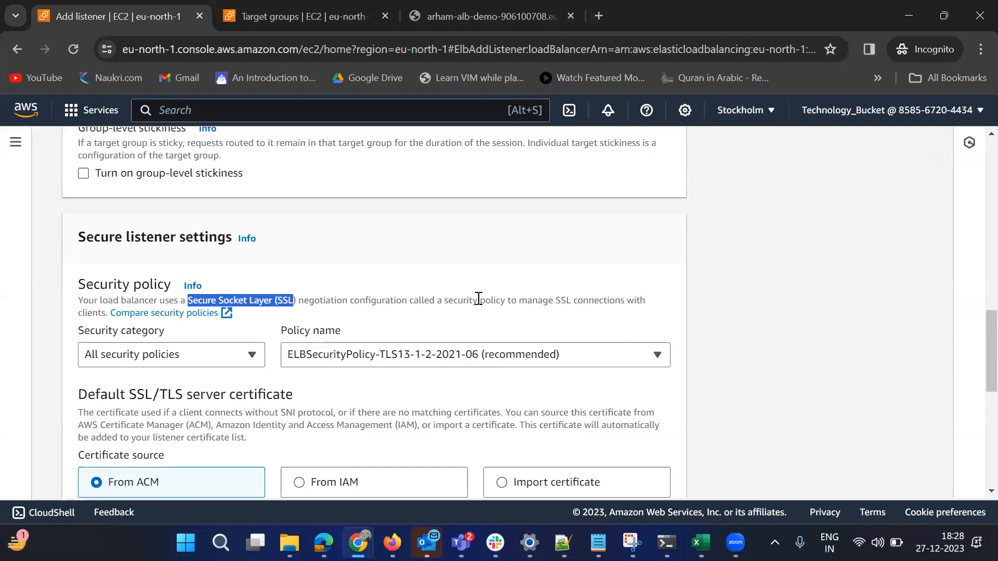
{"action": "scroll", "coordinate": [478, 300], "scroll_direction": "down", "scroll_amount": 3}
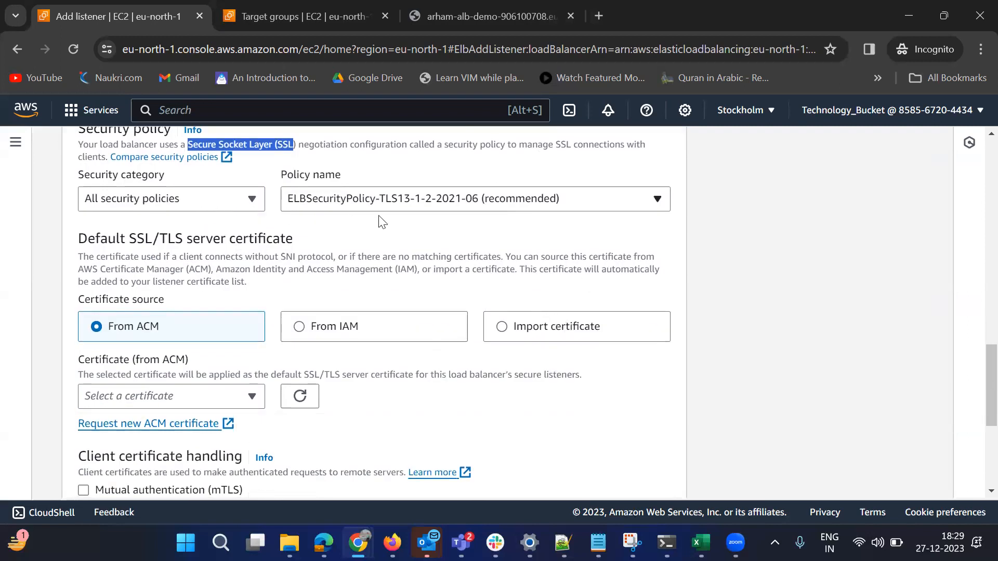
{"action": "left_click", "coordinate": [113, 249]}
{"action": "scroll", "coordinate": [310, 256], "scroll_direction": "down", "scroll_amount": 2}
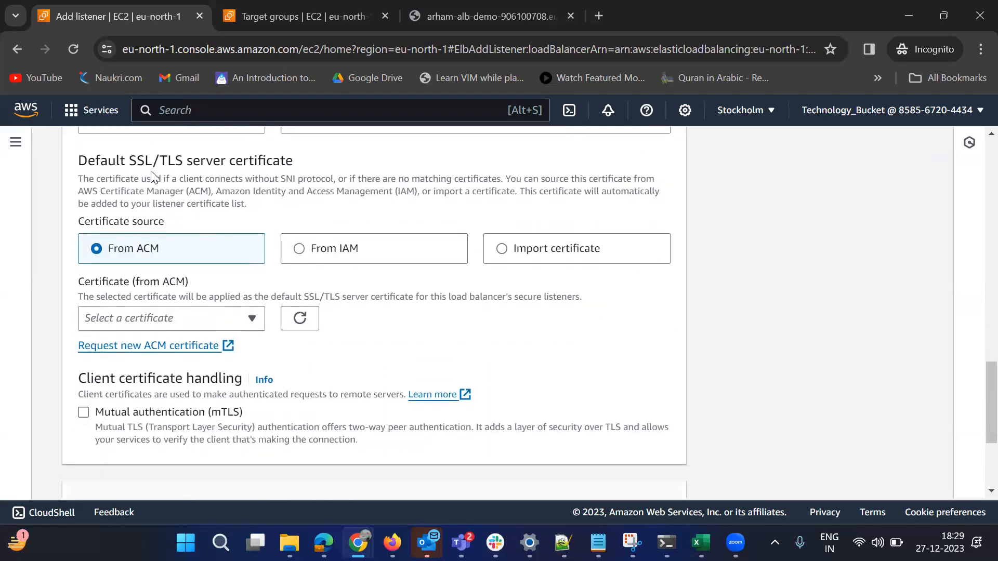
{"action": "left_click_drag", "start_coordinate": [292, 161], "coordinate": [125, 166]}
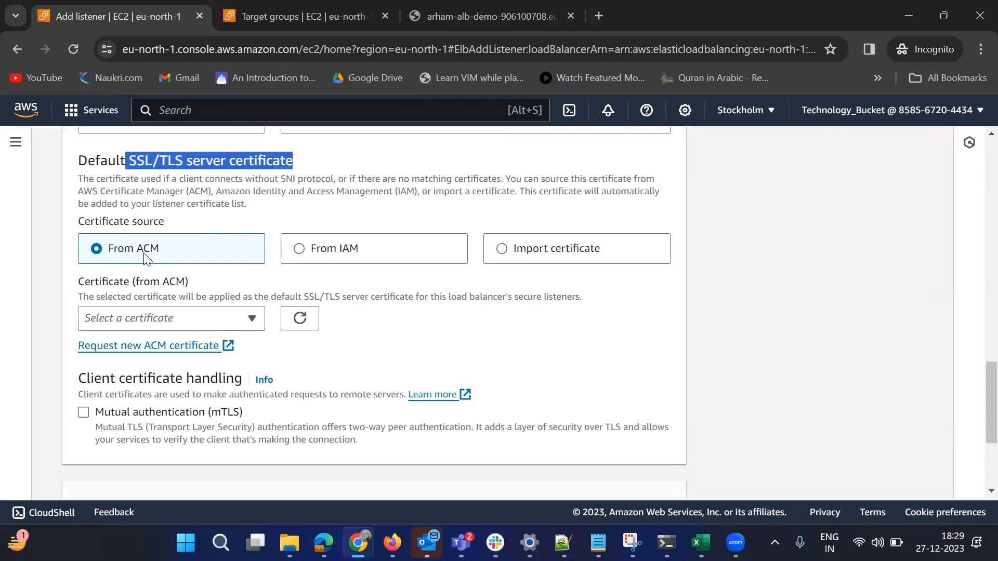
{"action": "scroll", "coordinate": [468, 385], "scroll_direction": "up", "scroll_amount": 12}
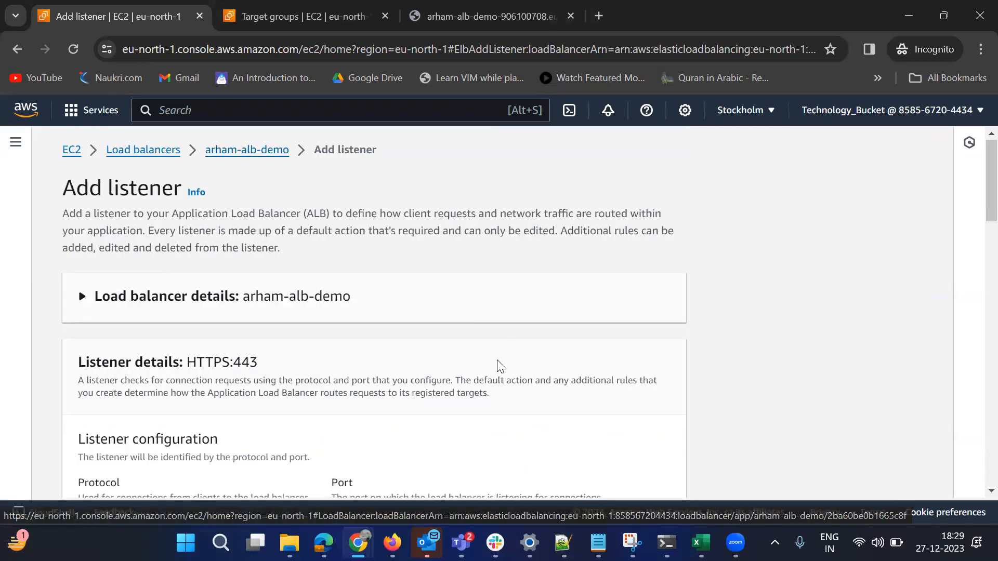
{"action": "scroll", "coordinate": [499, 364], "scroll_direction": "down", "scroll_amount": 10}
{"action": "scroll", "coordinate": [499, 364], "scroll_direction": "down", "scroll_amount": 5}
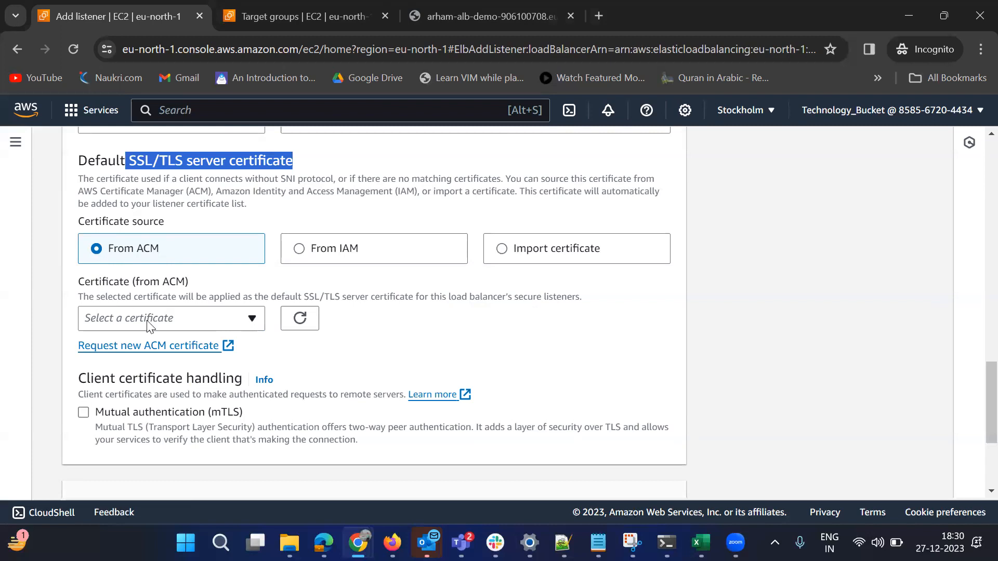
Check which ACM certificates are available for the listener's default server certificate
{"action": "left_click", "coordinate": [225, 321]}
{"action": "left_click", "coordinate": [310, 361]}
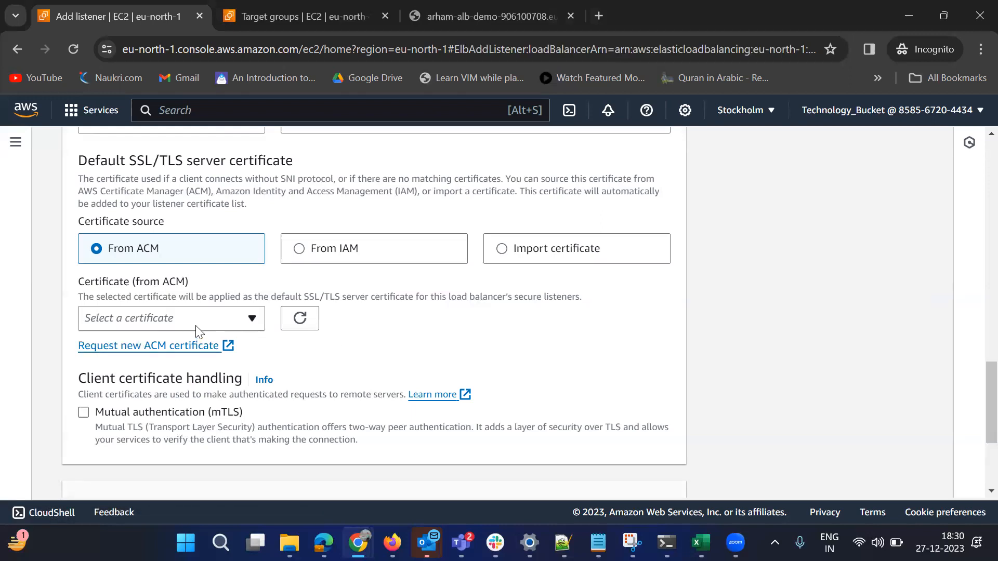
{"action": "left_click", "coordinate": [218, 320]}
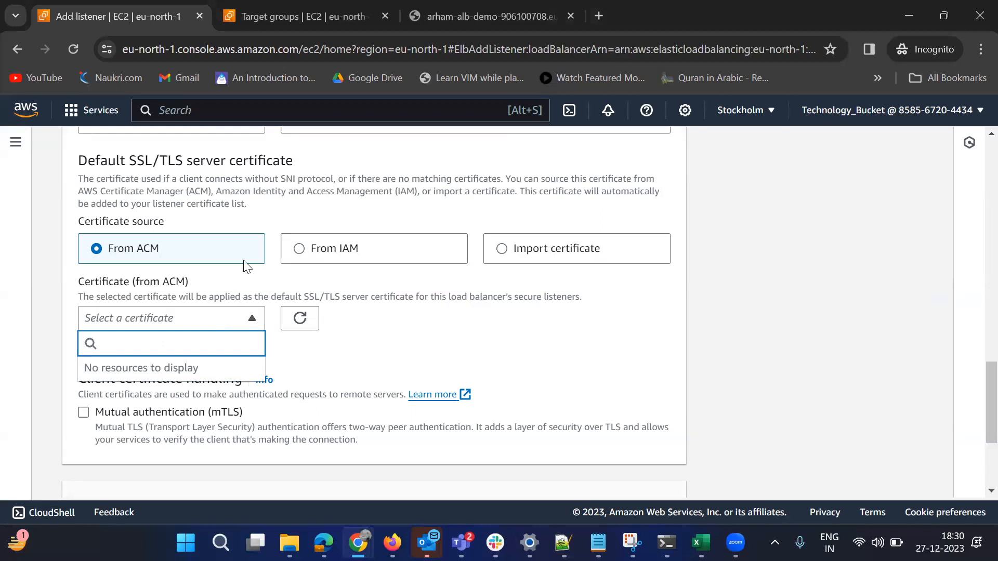
{"action": "left_click", "coordinate": [326, 355]}
Set the certificate source to Import certificate and inspect the private key, certificate body and certificate chain fields
{"action": "left_click", "coordinate": [300, 250]}
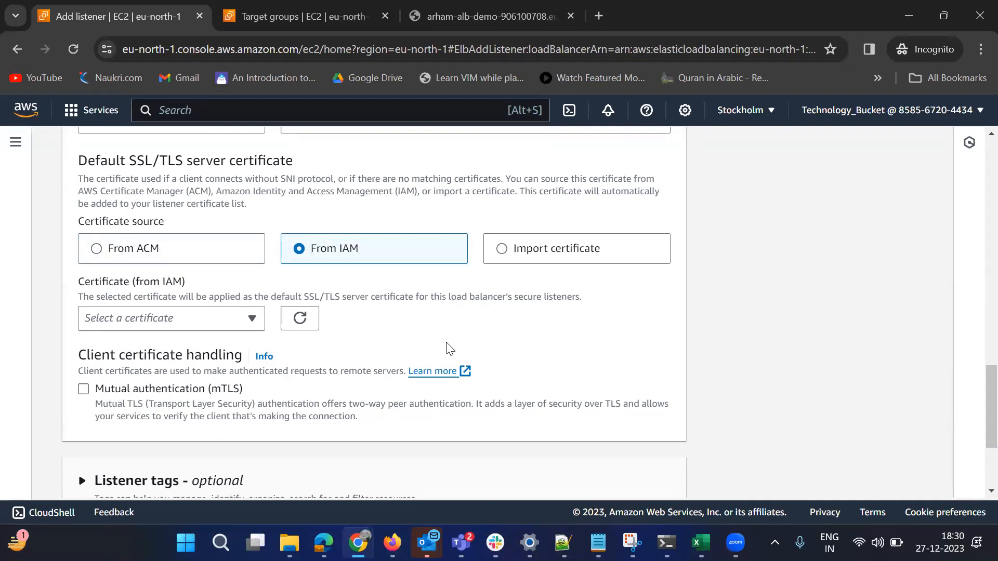
{"action": "left_click", "coordinate": [505, 252]}
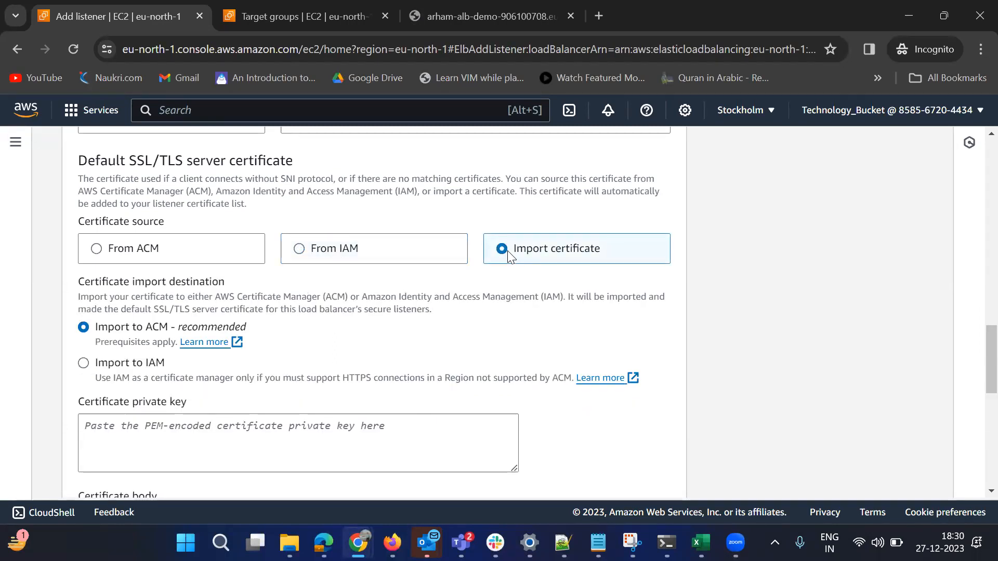
{"action": "scroll", "coordinate": [408, 346], "scroll_direction": "down", "scroll_amount": 1}
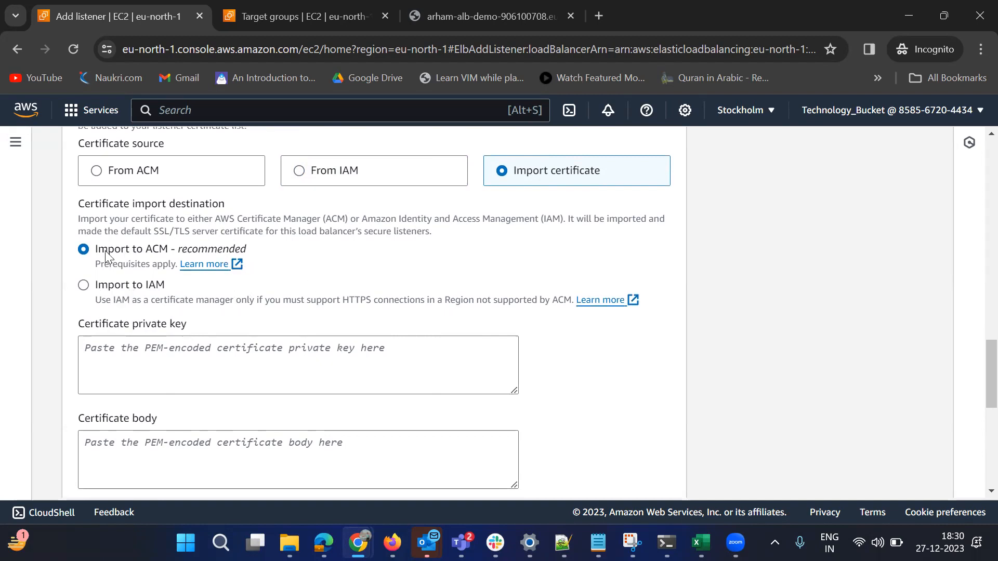
{"action": "scroll", "coordinate": [198, 379], "scroll_direction": "down", "scroll_amount": 1}
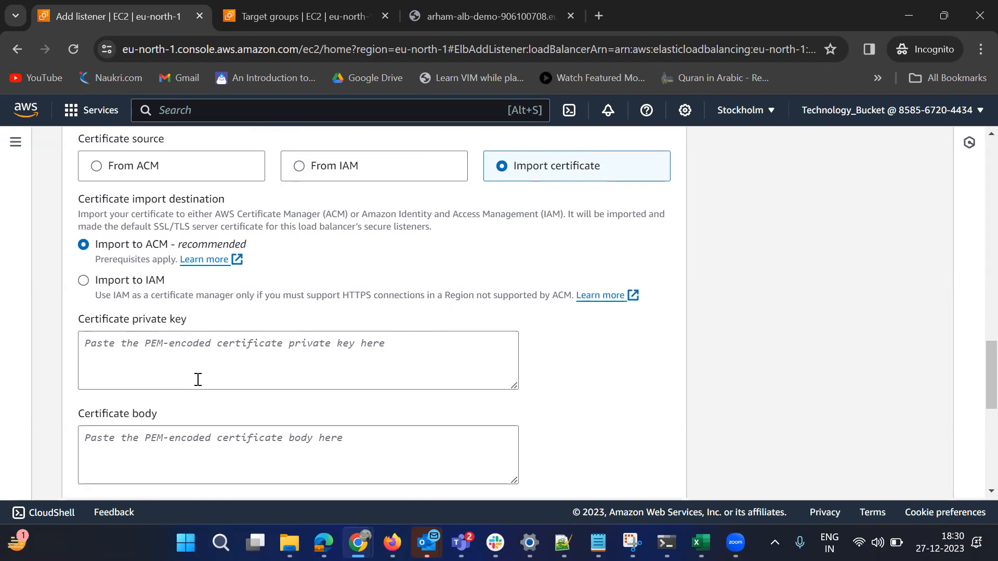
{"action": "left_click", "coordinate": [170, 293]}
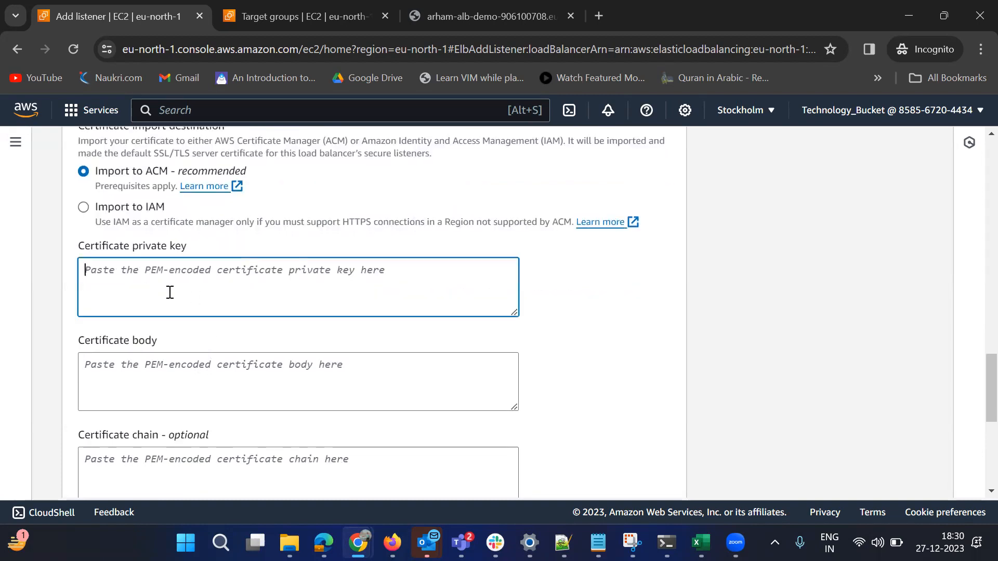
{"action": "left_click", "coordinate": [168, 378]}
{"action": "scroll", "coordinate": [265, 359], "scroll_direction": "down", "scroll_amount": 3}
{"action": "left_click", "coordinate": [207, 315]}
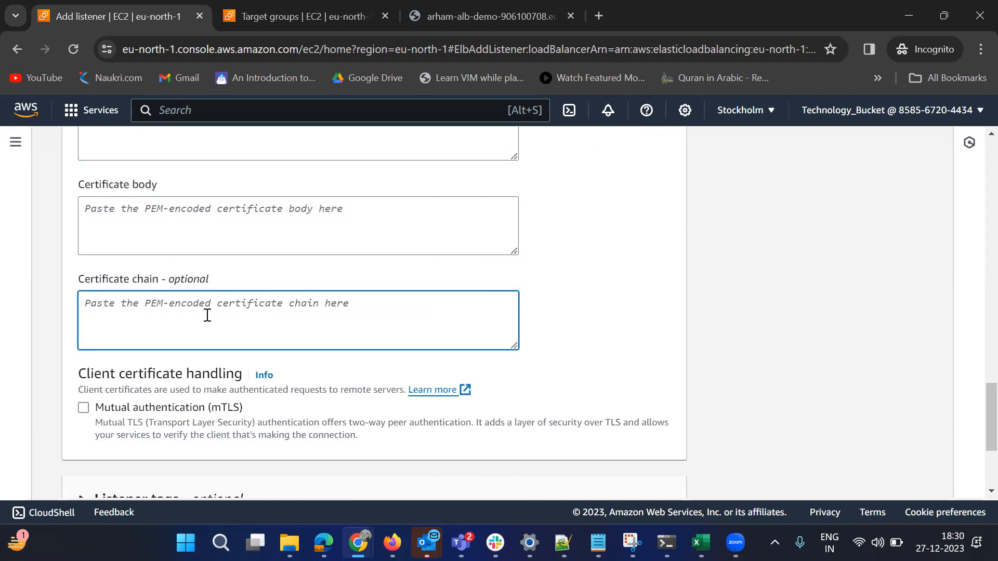
Review the certificate import options, client certificate handling and remaining listener sections, and return to the target group settings
{"action": "scroll", "coordinate": [297, 315], "scroll_direction": "up", "scroll_amount": 3}
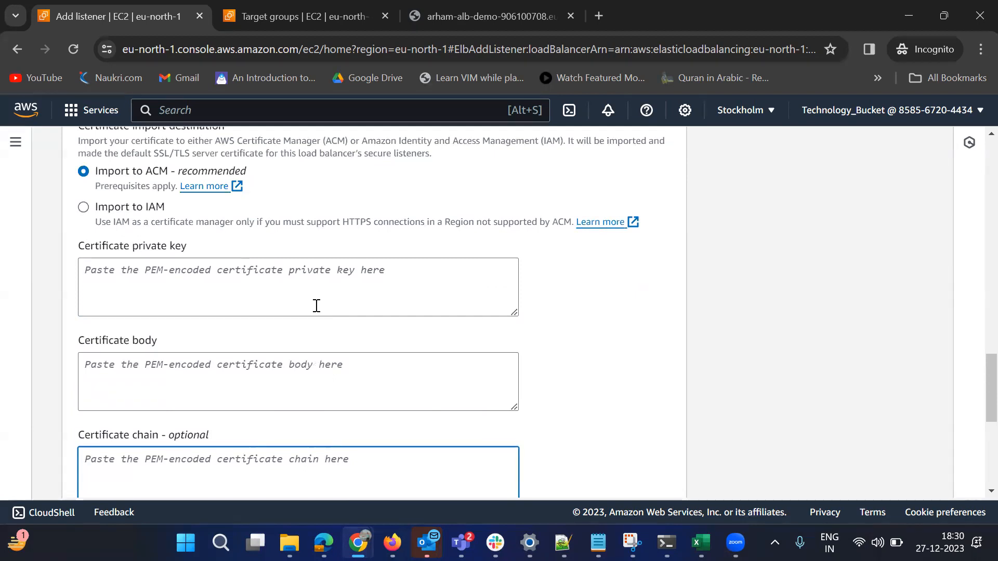
{"action": "scroll", "coordinate": [317, 306], "scroll_direction": "up", "scroll_amount": 5}
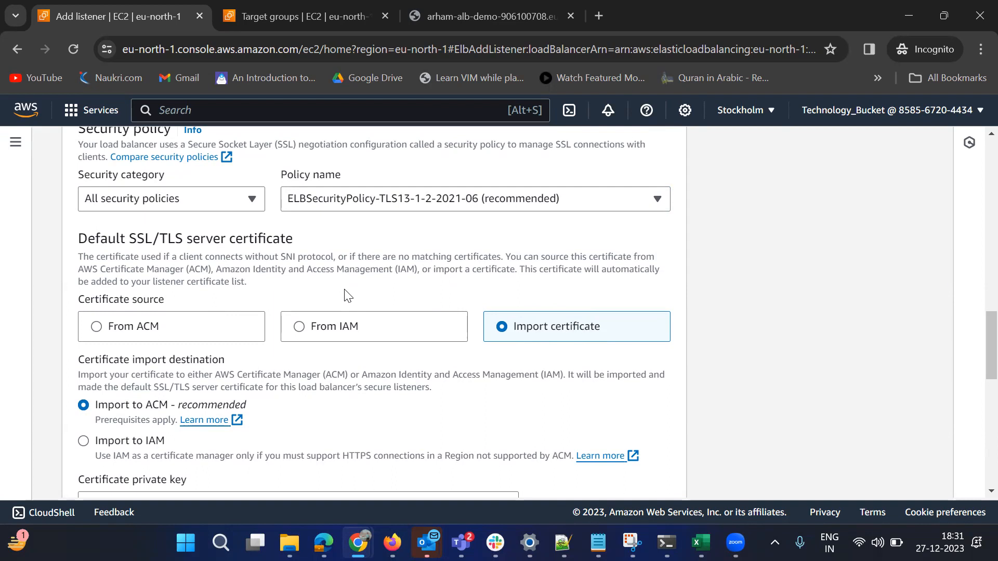
{"action": "scroll", "coordinate": [372, 314], "scroll_direction": "down", "scroll_amount": 5}
{"action": "scroll", "coordinate": [553, 355], "scroll_direction": "down", "scroll_amount": 3}
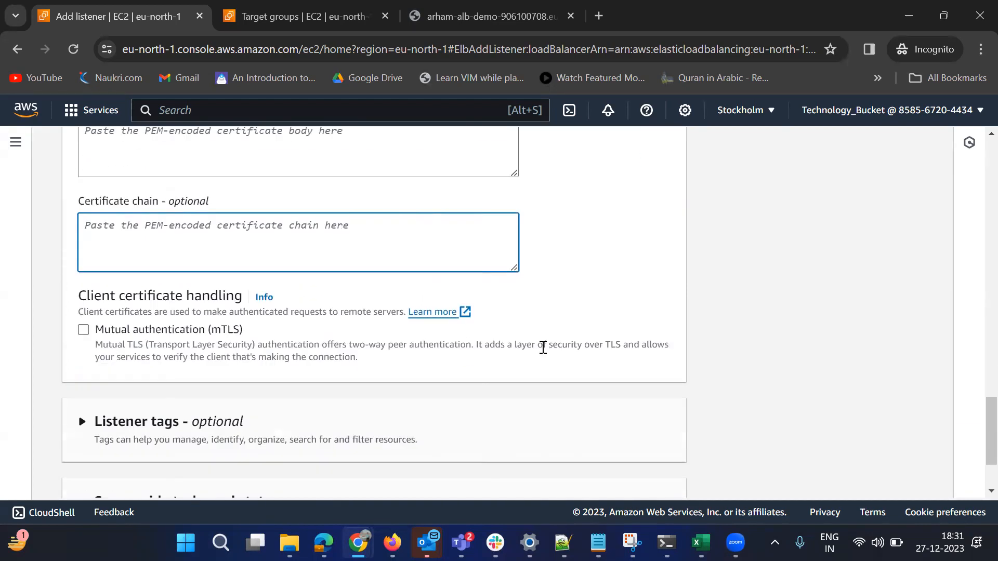
{"action": "scroll", "coordinate": [477, 290], "scroll_direction": "up", "scroll_amount": 1}
{"action": "scroll", "coordinate": [686, 469], "scroll_direction": "down", "scroll_amount": 3}
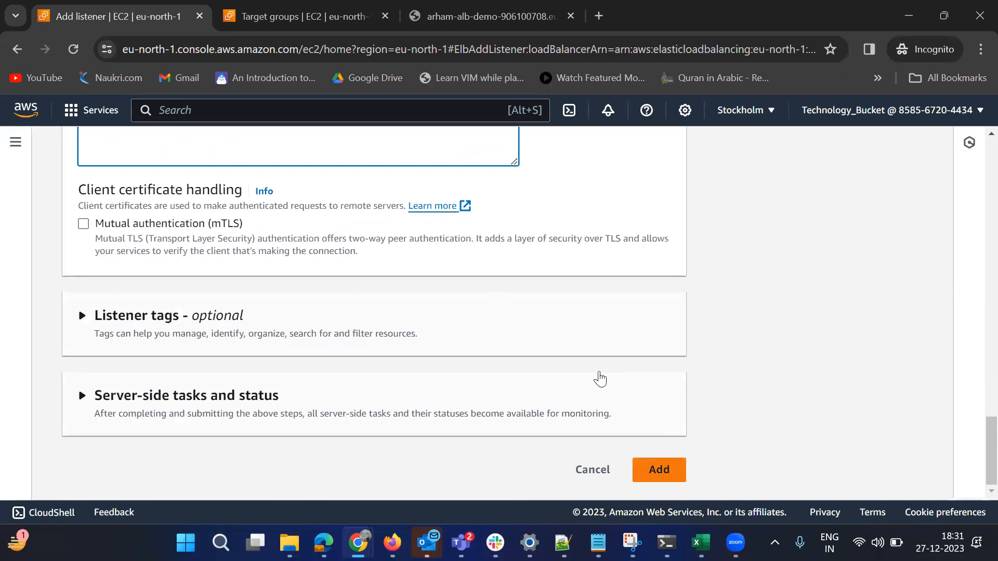
{"action": "scroll", "coordinate": [585, 380], "scroll_direction": "up", "scroll_amount": 3}
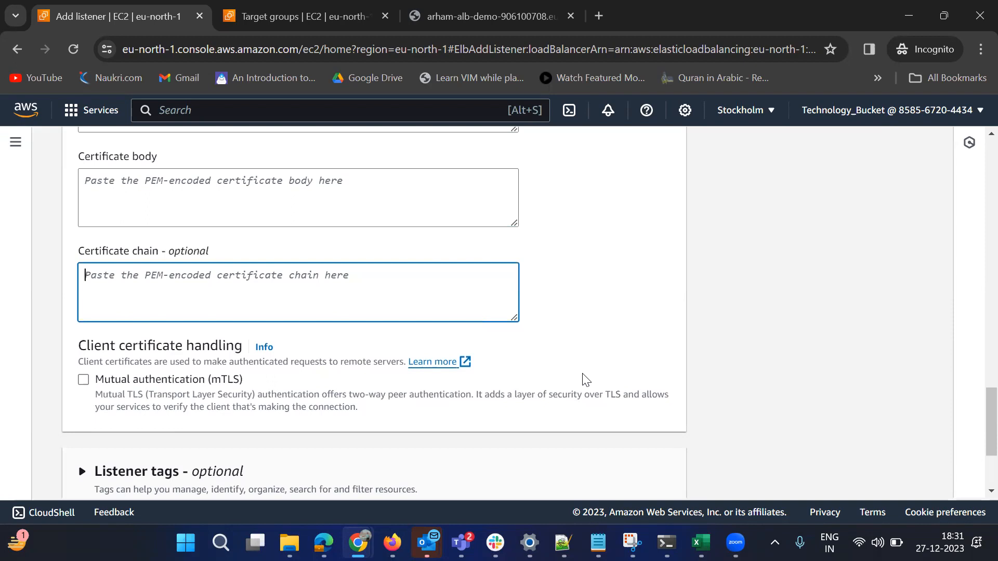
{"action": "scroll", "coordinate": [586, 380], "scroll_direction": "up", "scroll_amount": 15}
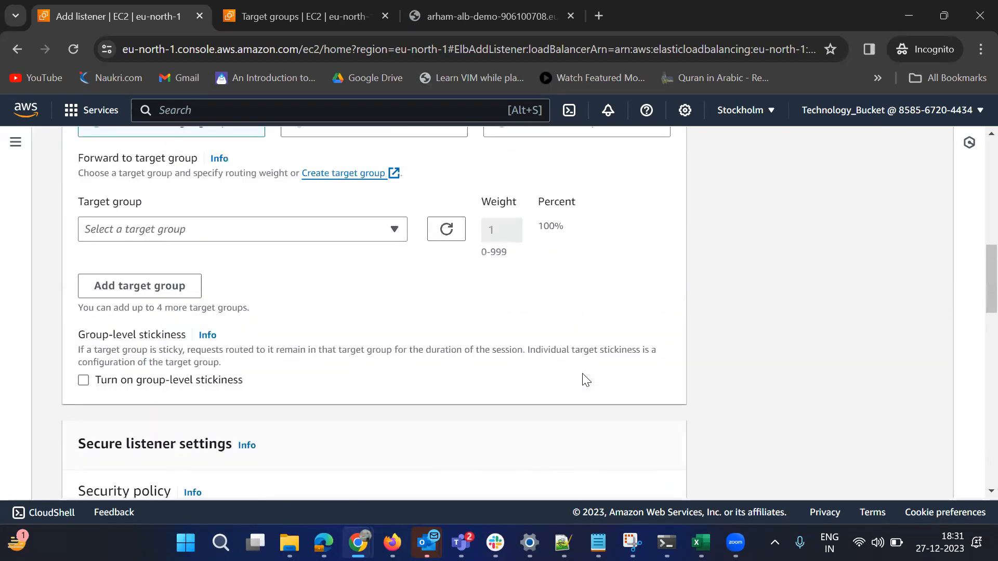
Cancel adding the listener to arham-alb-demo and return to the list of load balancers
{"action": "scroll", "coordinate": [587, 380], "scroll_direction": "up", "scroll_amount": 10}
{"action": "scroll", "coordinate": [587, 380], "scroll_direction": "down", "scroll_amount": 20}
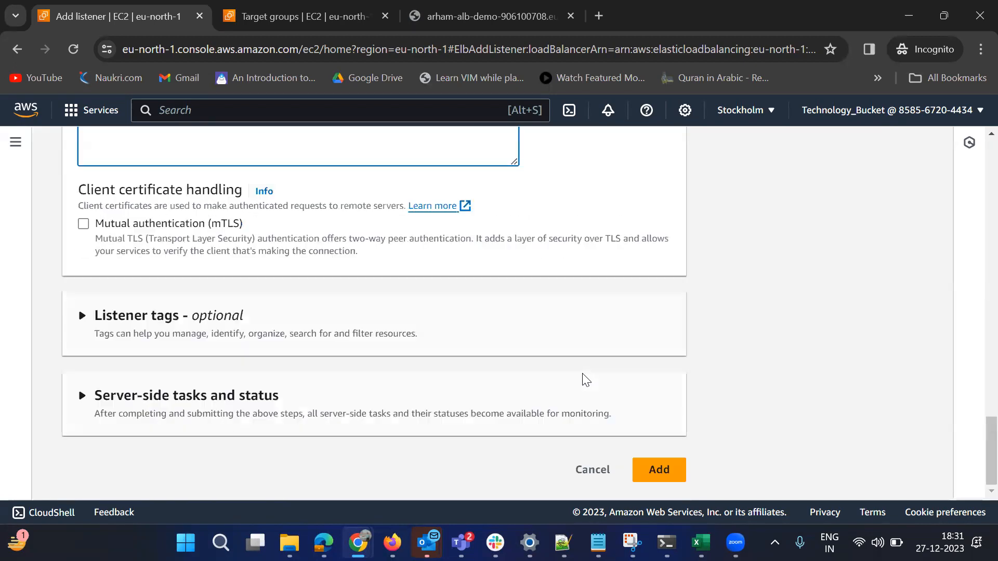
{"action": "left_click", "coordinate": [593, 470]}
{"action": "left_click", "coordinate": [697, 385]}
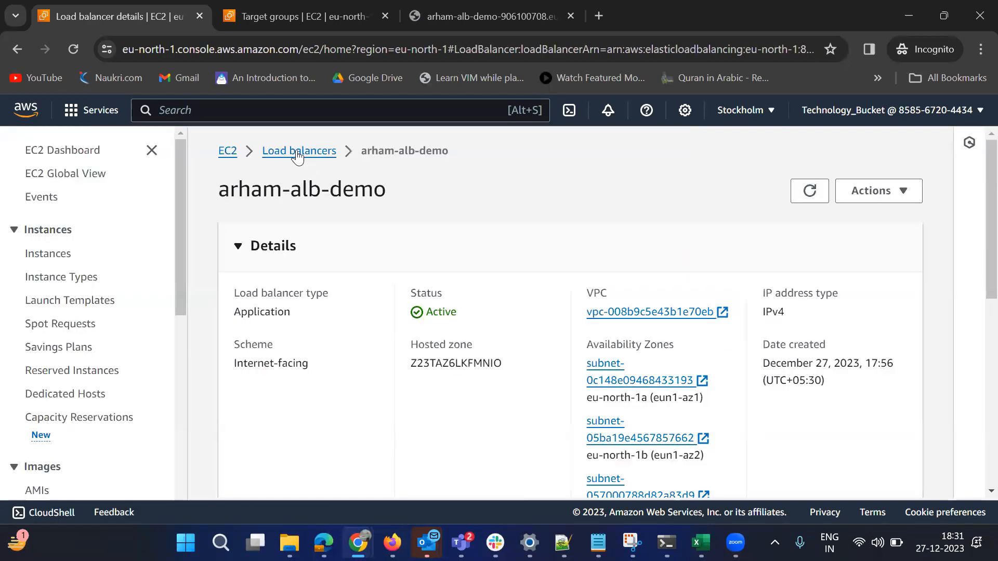
{"action": "left_click", "coordinate": [295, 156]}
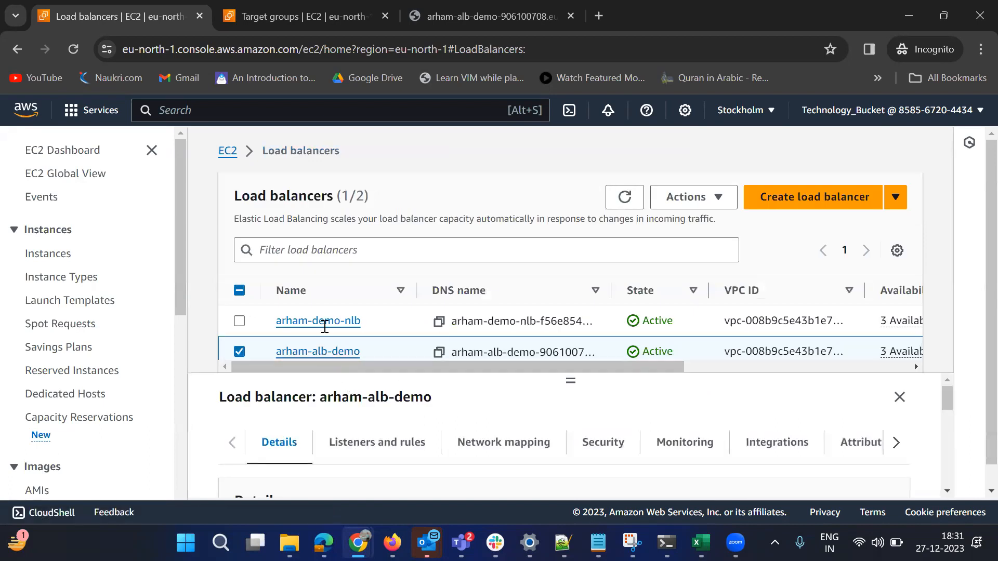
Open the arham-demo-nlb network load balancer and start adding a new listener to it
{"action": "left_click", "coordinate": [324, 322]}
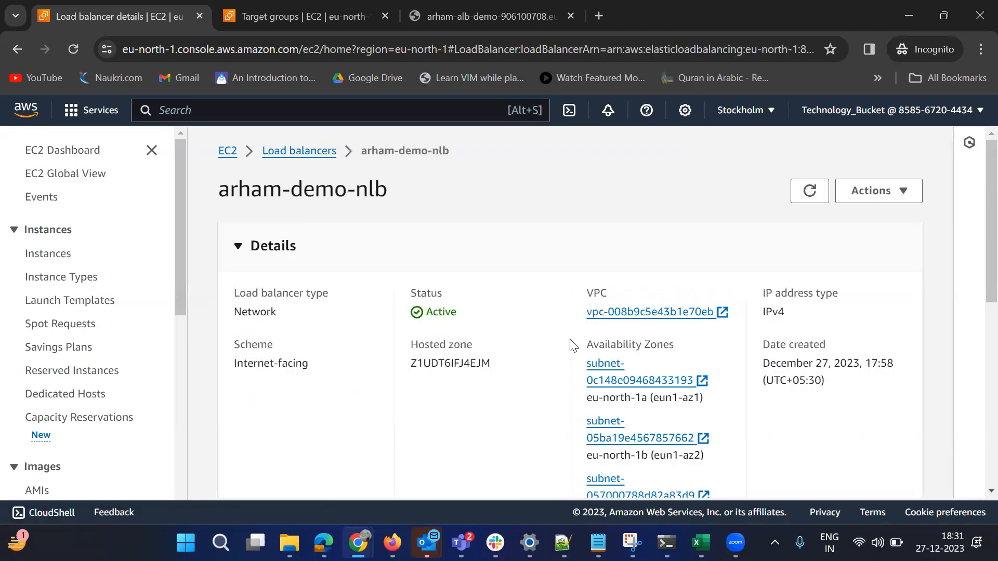
{"action": "scroll", "coordinate": [552, 364], "scroll_direction": "down", "scroll_amount": 5}
{"action": "scroll", "coordinate": [551, 364], "scroll_direction": "down", "scroll_amount": 1}
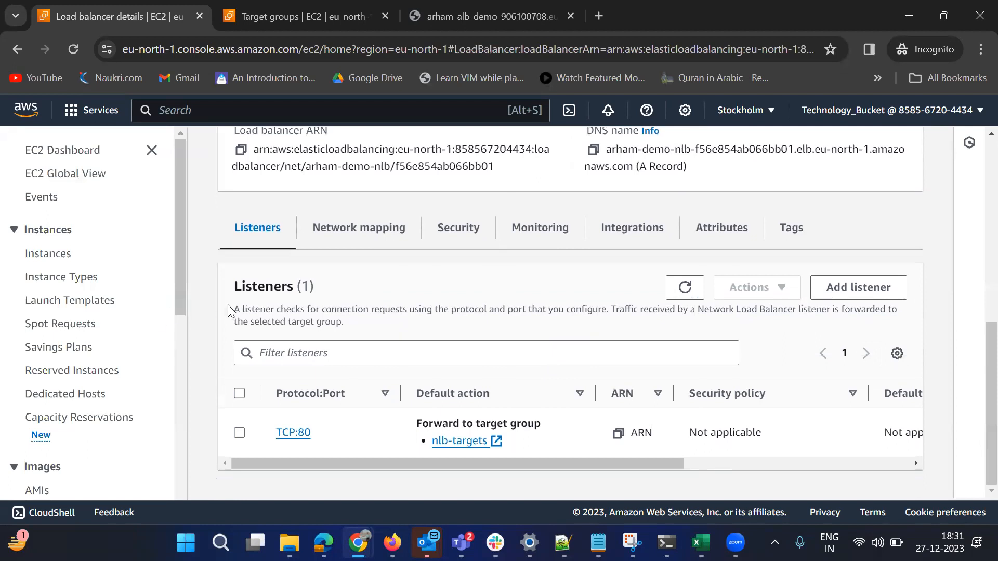
{"action": "left_click", "coordinate": [856, 289]}
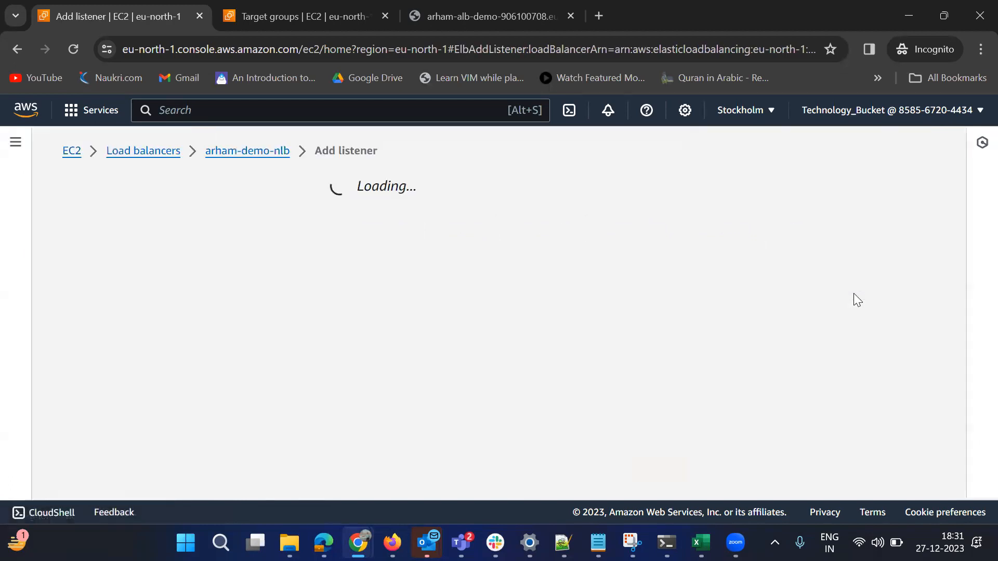
Check which protocols are available for the network load balancer's new listener
{"action": "scroll", "coordinate": [343, 363], "scroll_direction": "down", "scroll_amount": 4}
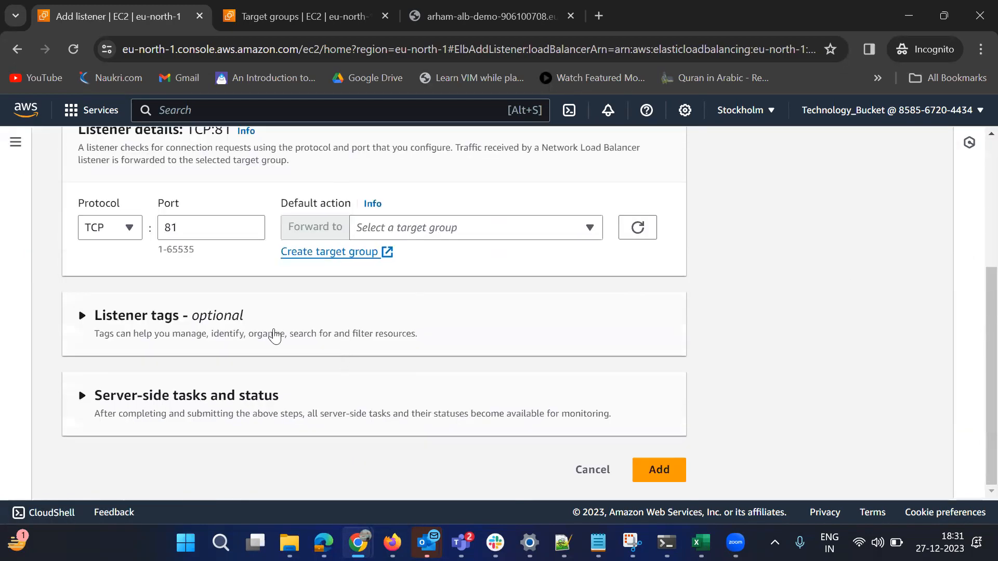
{"action": "left_click", "coordinate": [128, 229]}
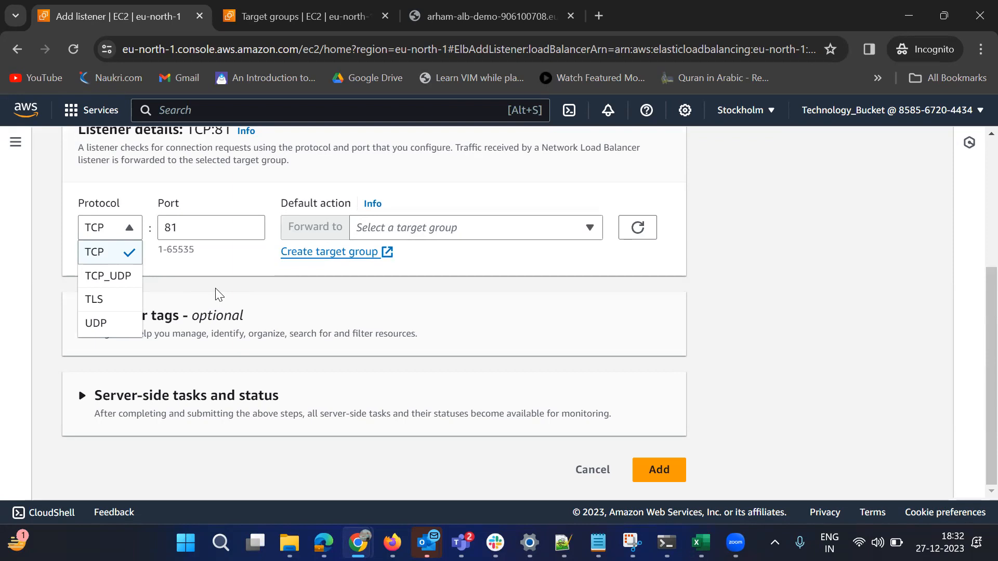
{"action": "left_click", "coordinate": [153, 198]}
{"action": "left_click", "coordinate": [132, 233]}
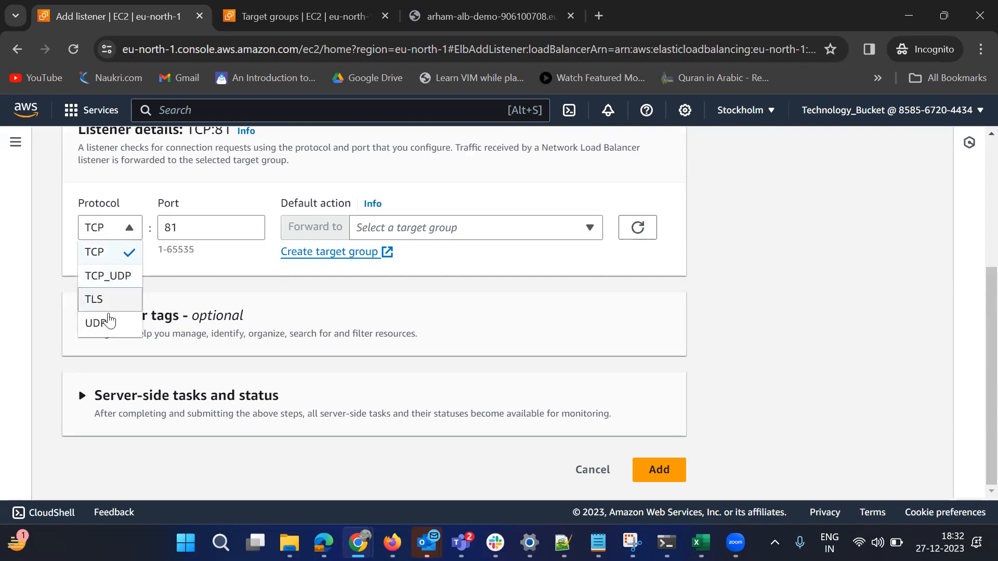
{"action": "left_click", "coordinate": [196, 204]}
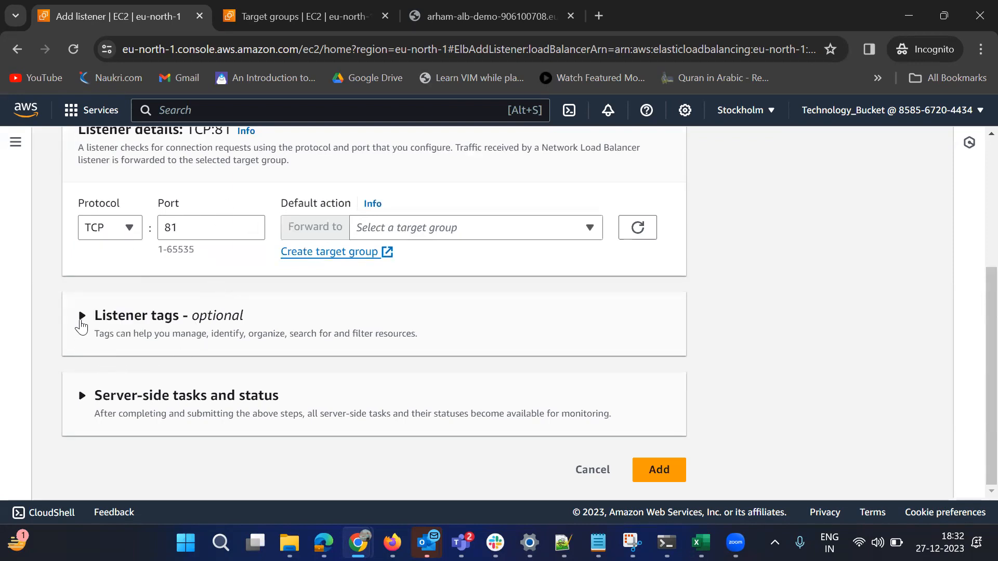
Expand and review the listener tags, server-side tasks and status, and load balancer details sections of the new listener form
{"action": "left_click", "coordinate": [196, 323]}
{"action": "scroll", "coordinate": [290, 379], "scroll_direction": "down", "scroll_amount": 3}
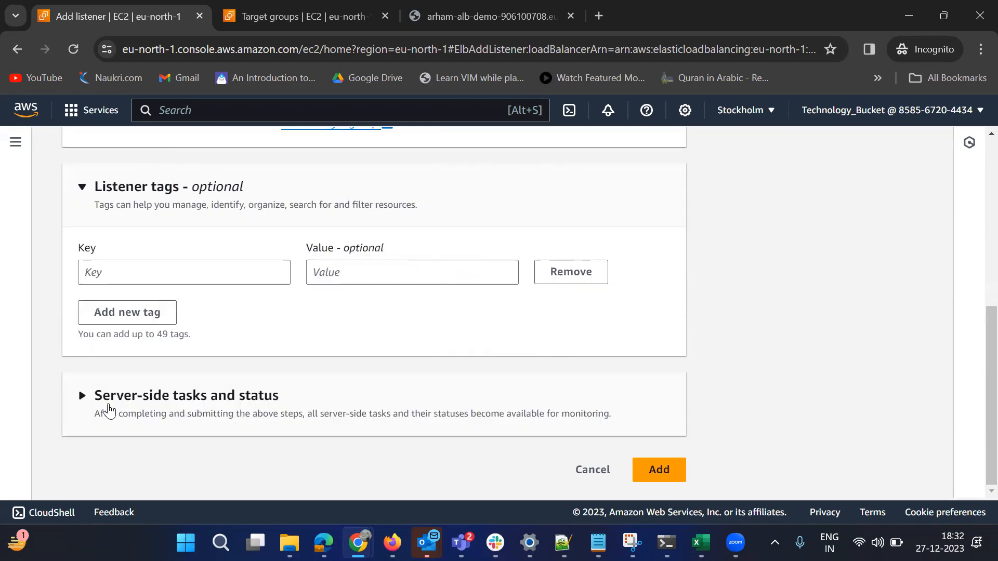
{"action": "left_click", "coordinate": [83, 398]}
{"action": "scroll", "coordinate": [372, 363], "scroll_direction": "down", "scroll_amount": 2}
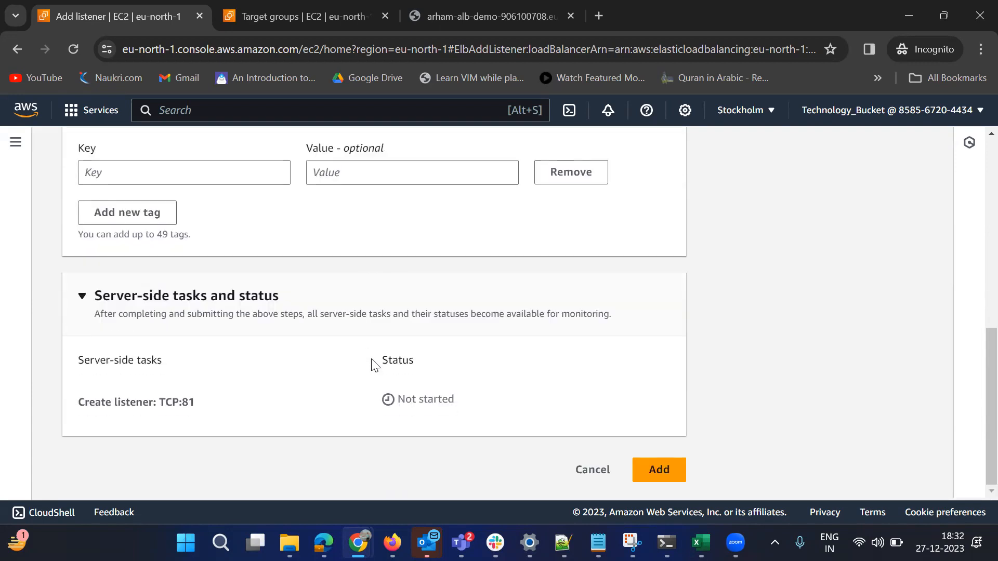
{"action": "scroll", "coordinate": [375, 364], "scroll_direction": "up", "scroll_amount": 10}
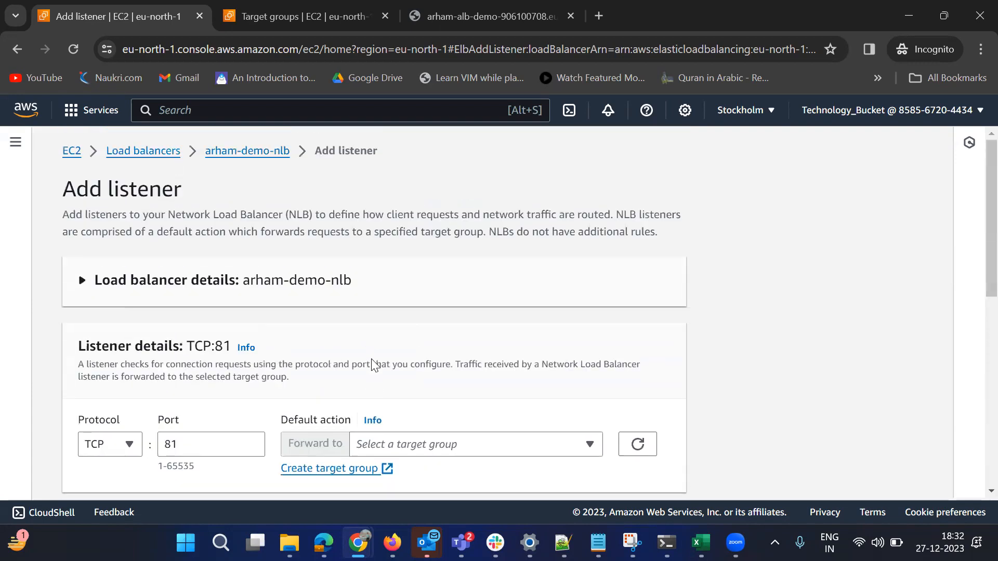
{"action": "left_click", "coordinate": [82, 280]}
{"action": "scroll", "coordinate": [400, 293], "scroll_direction": "down", "scroll_amount": 12}
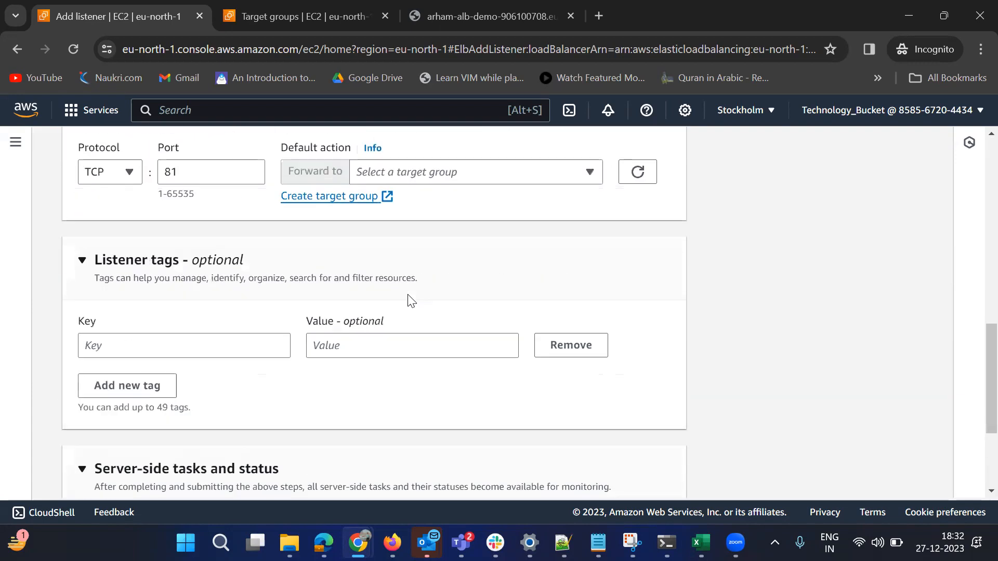
Set the listener protocol to TLS on port 443 and review its security policy and server certificate settings
{"action": "scroll", "coordinate": [179, 377], "scroll_direction": "up", "scroll_amount": 4}
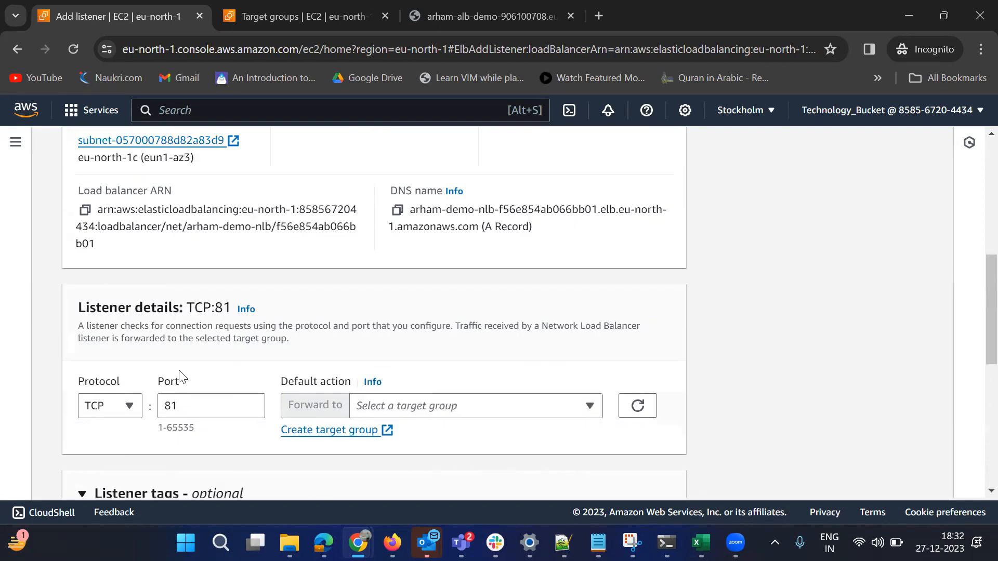
{"action": "left_click", "coordinate": [129, 408]}
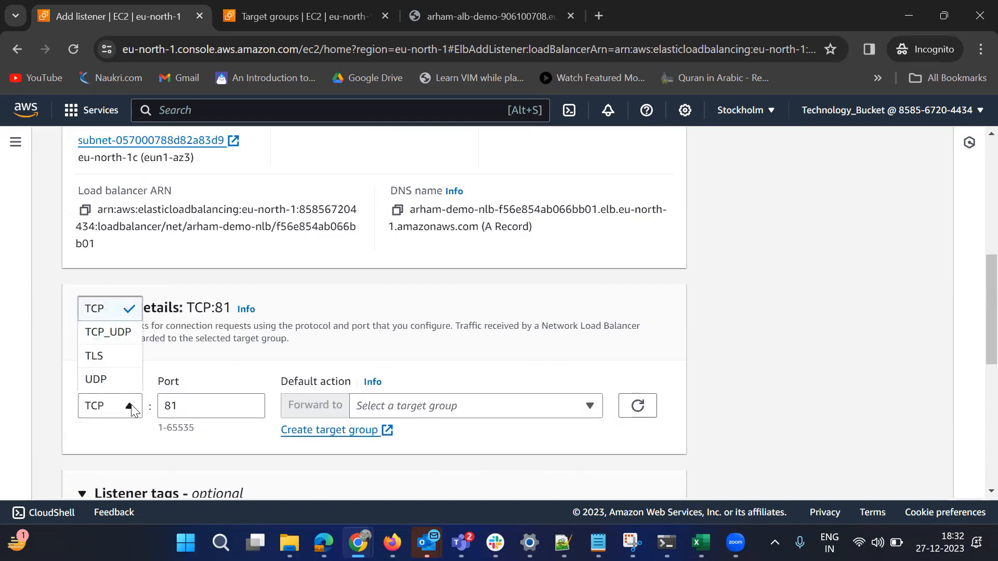
{"action": "left_click", "coordinate": [106, 359]}
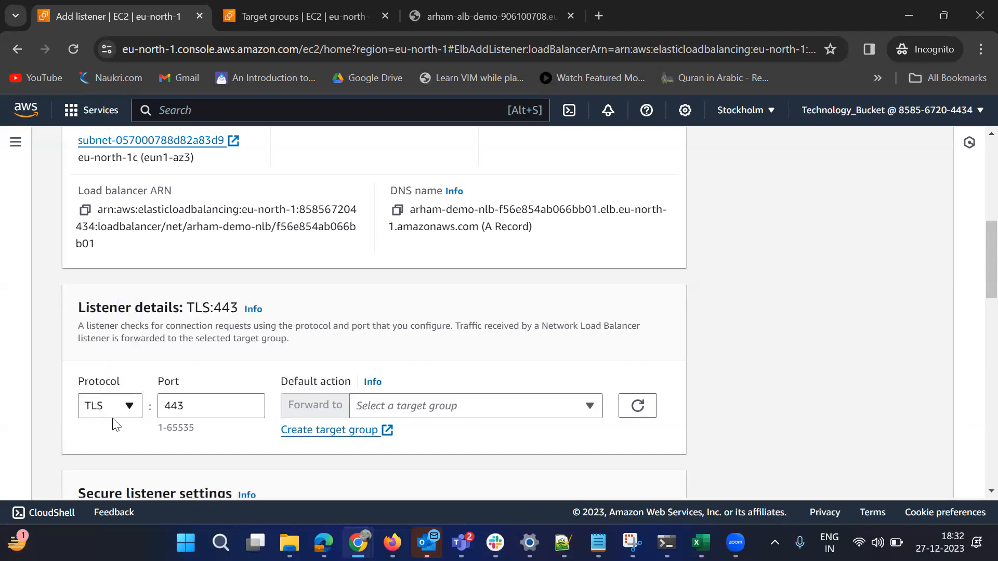
{"action": "scroll", "coordinate": [212, 412], "scroll_direction": "down", "scroll_amount": 5}
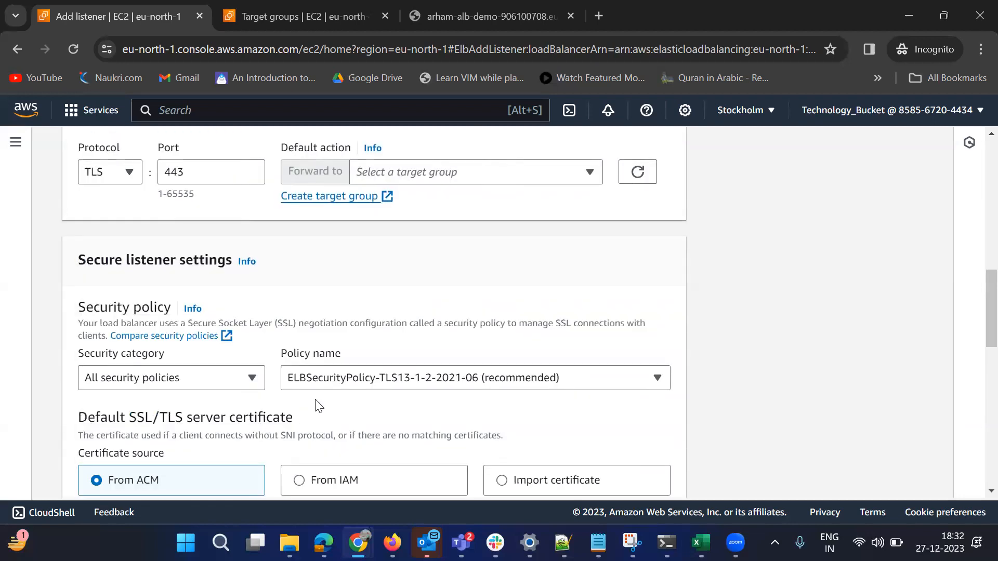
{"action": "scroll", "coordinate": [318, 404], "scroll_direction": "down", "scroll_amount": 3}
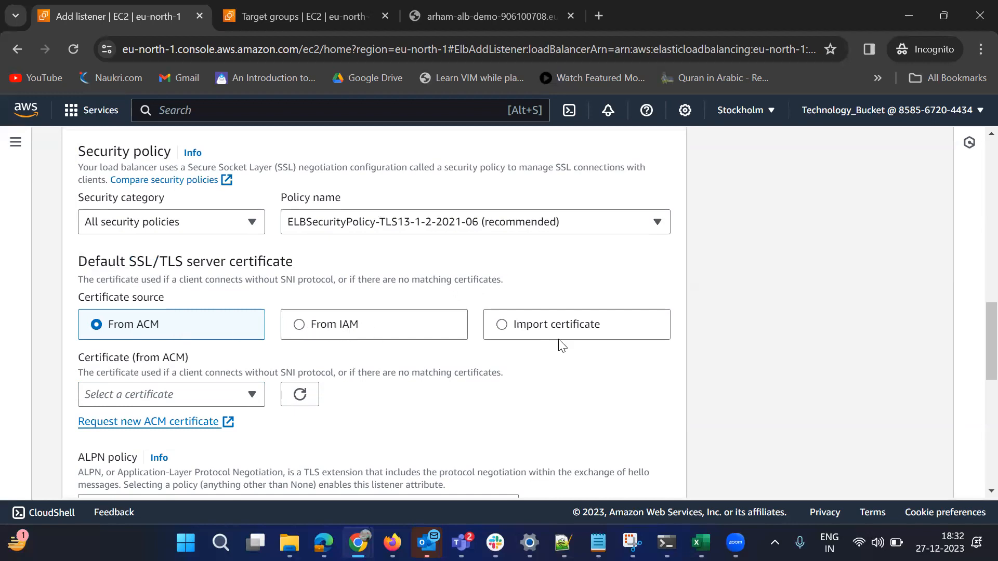
Set the certificate source to Import certificate and review the certificate fields, ALPN policy and server-side tasks
{"action": "left_click", "coordinate": [507, 333]}
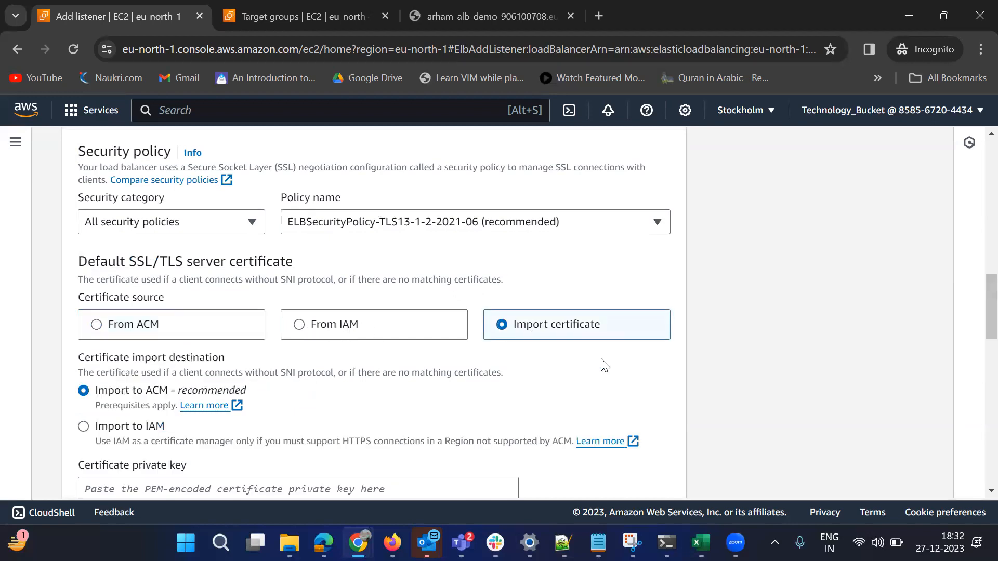
{"action": "scroll", "coordinate": [602, 364], "scroll_direction": "down", "scroll_amount": 4}
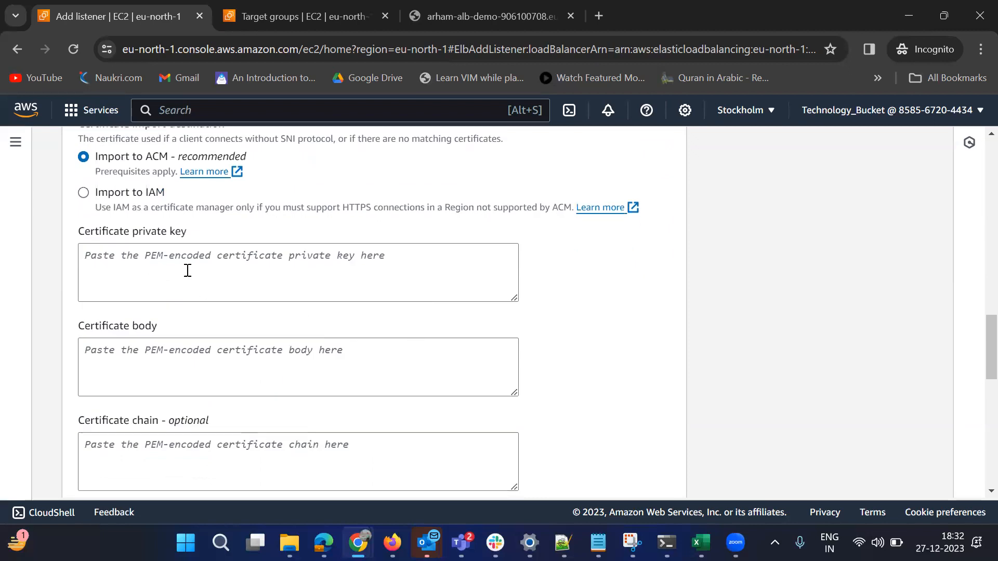
{"action": "scroll", "coordinate": [364, 364], "scroll_direction": "down", "scroll_amount": 5}
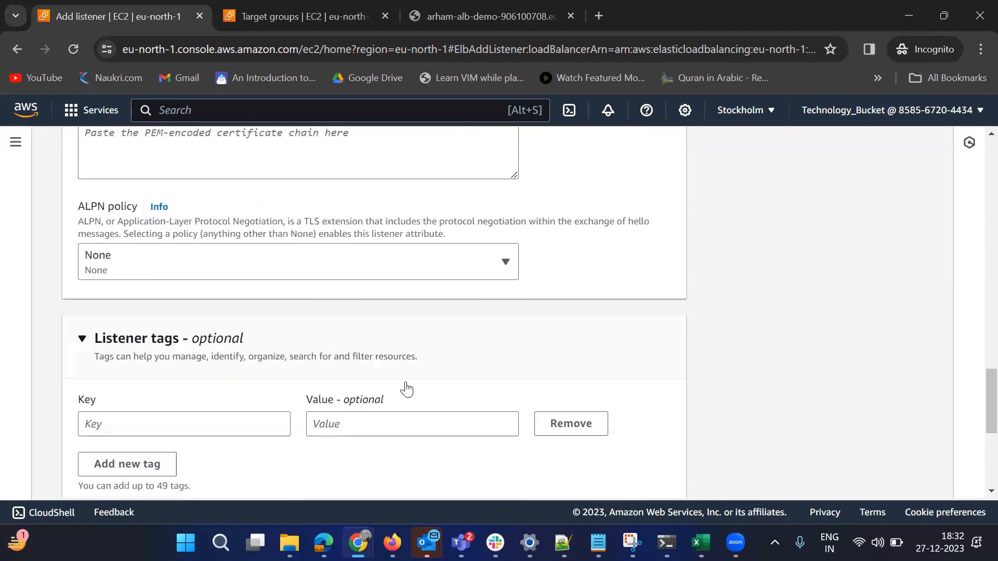
{"action": "scroll", "coordinate": [650, 468], "scroll_direction": "down", "scroll_amount": 4}
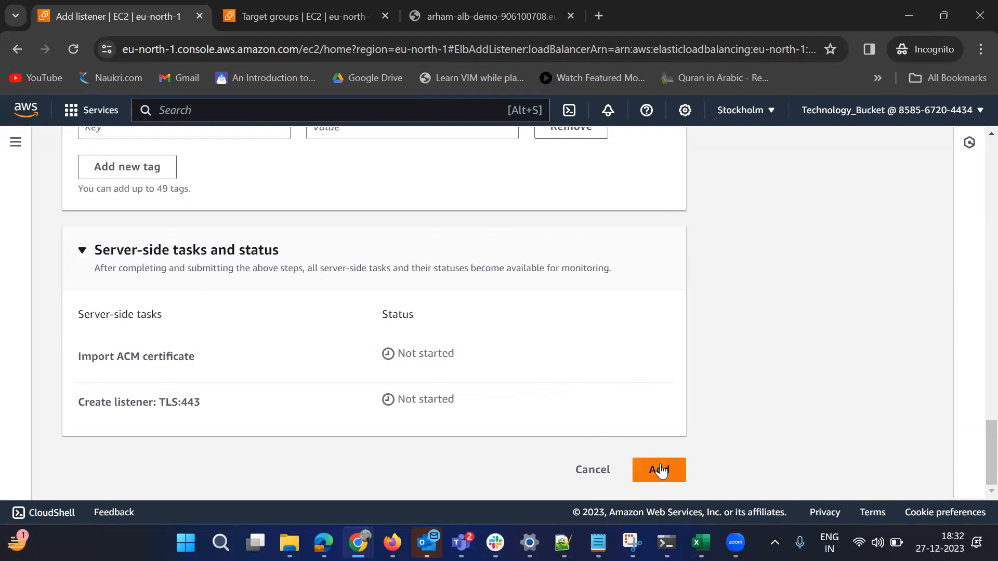
Leave the listener form without adding the TLS listener and return to the list of load balancers
{"action": "scroll", "coordinate": [452, 420], "scroll_direction": "up", "scroll_amount": 15}
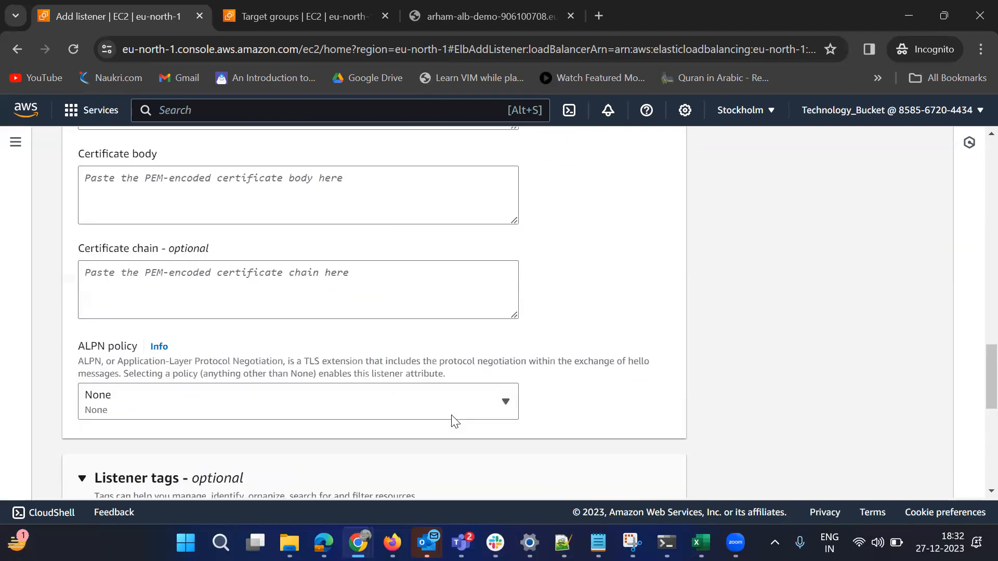
{"action": "scroll", "coordinate": [514, 408], "scroll_direction": "up", "scroll_amount": 6}
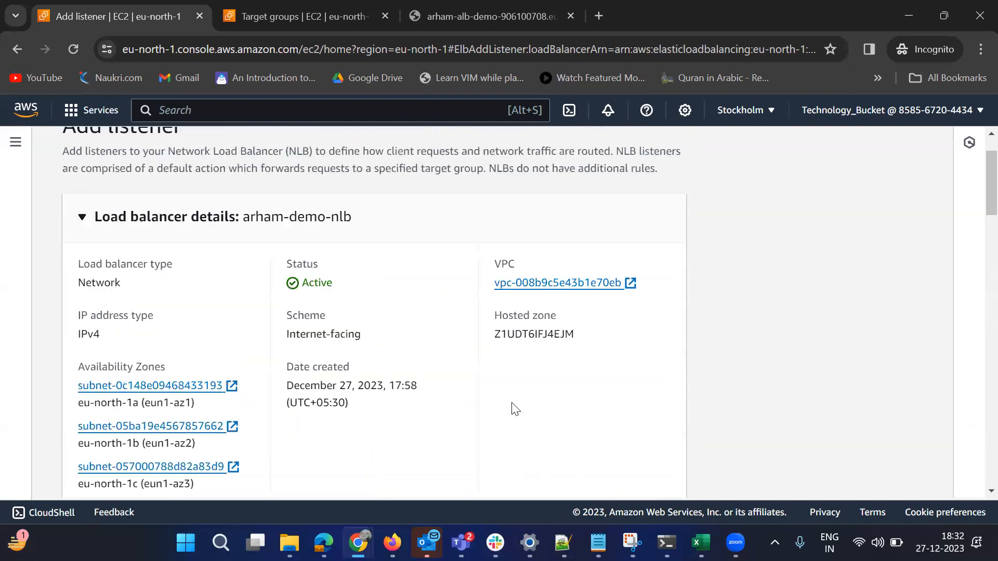
{"action": "left_click", "coordinate": [224, 156]}
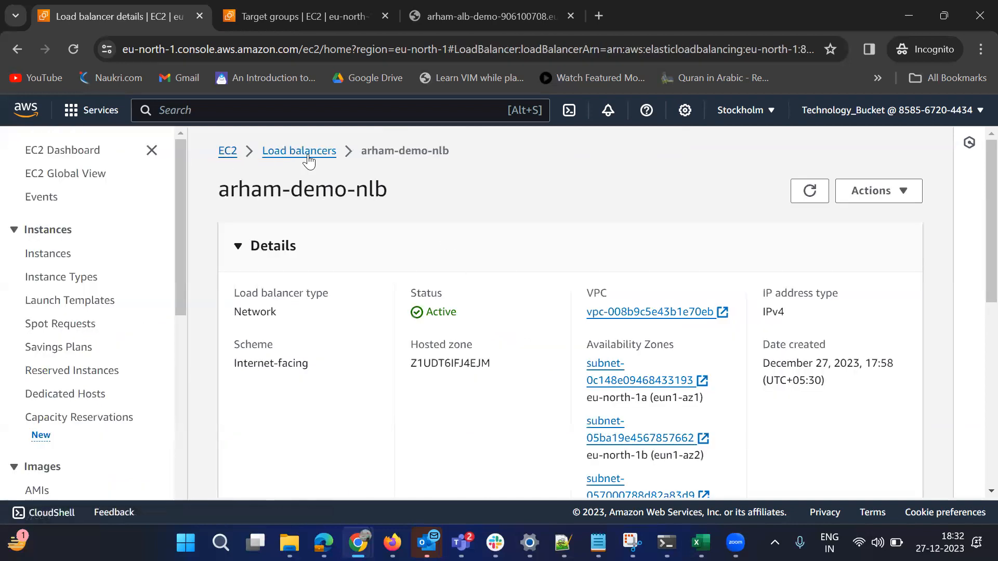
{"action": "left_click", "coordinate": [308, 154]}
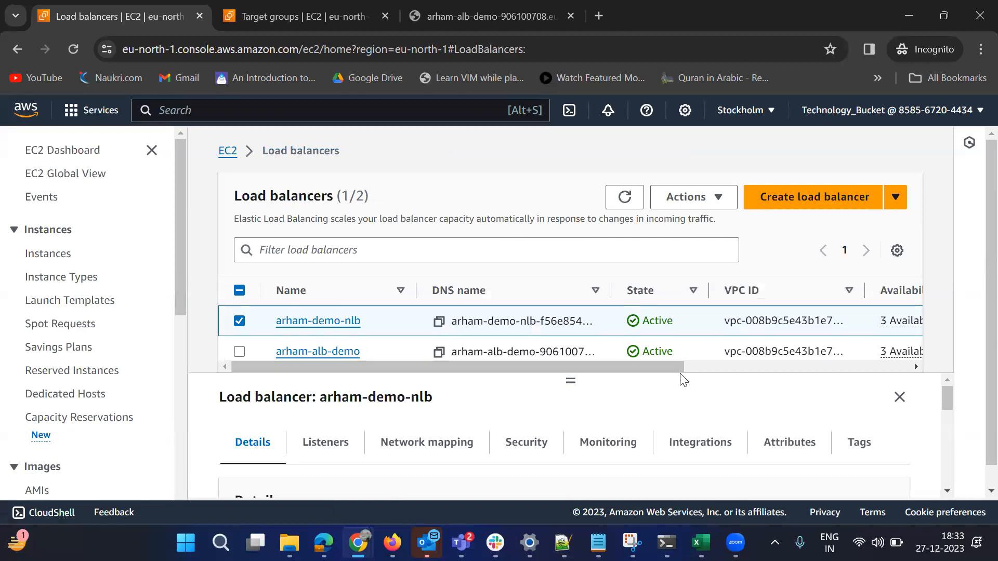